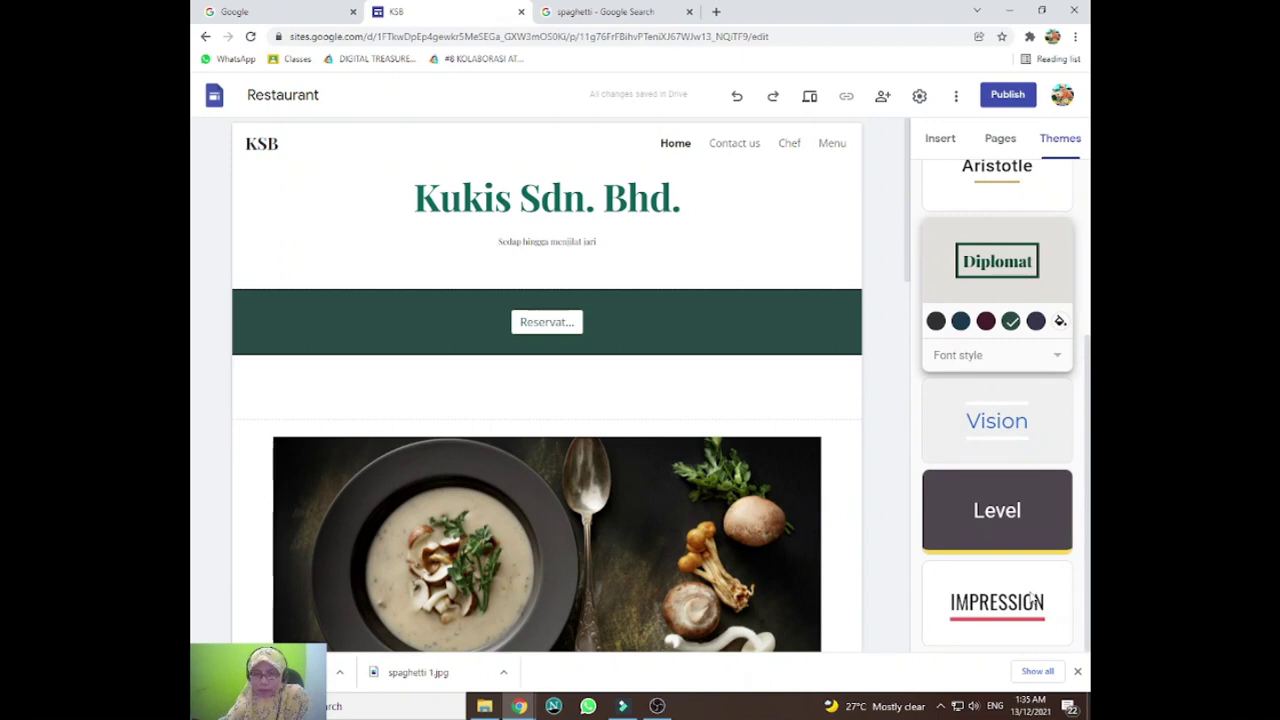
Apply the Impression theme to the restaurant site.
scroll(735, 427, "down", 1)
scroll(735, 427, "up", 1)
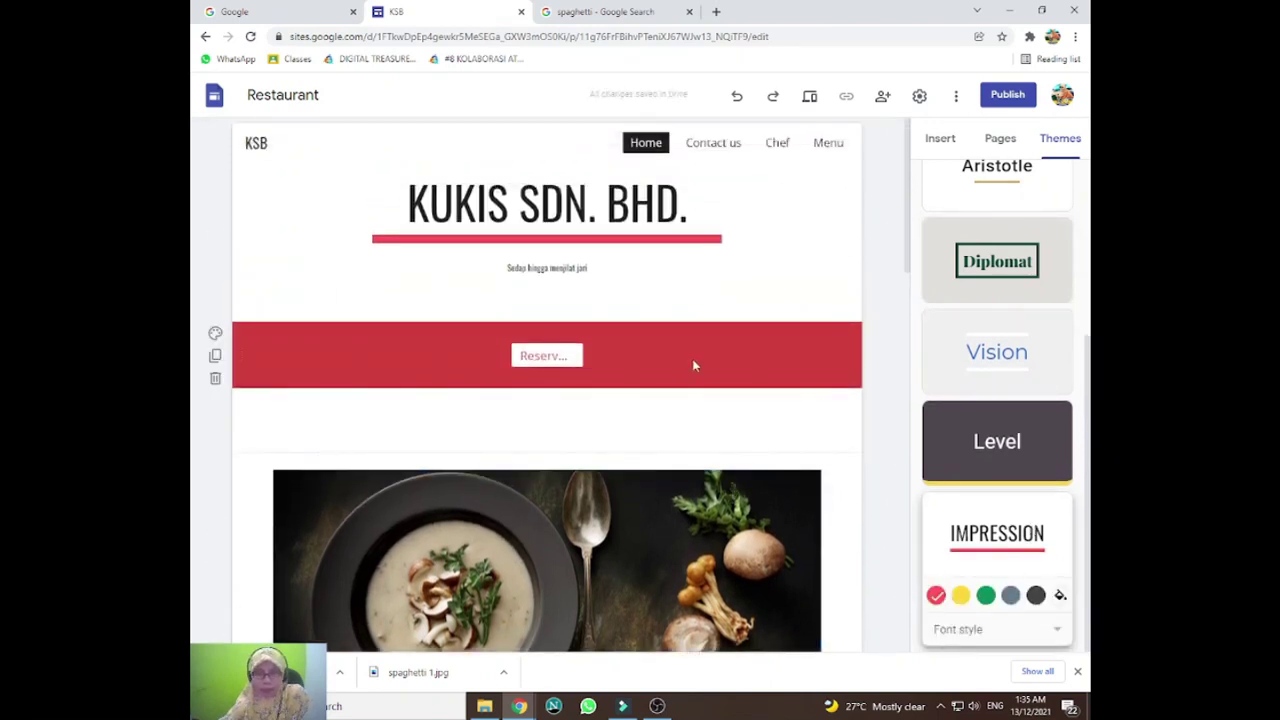
scroll(692, 365, "down", 3)
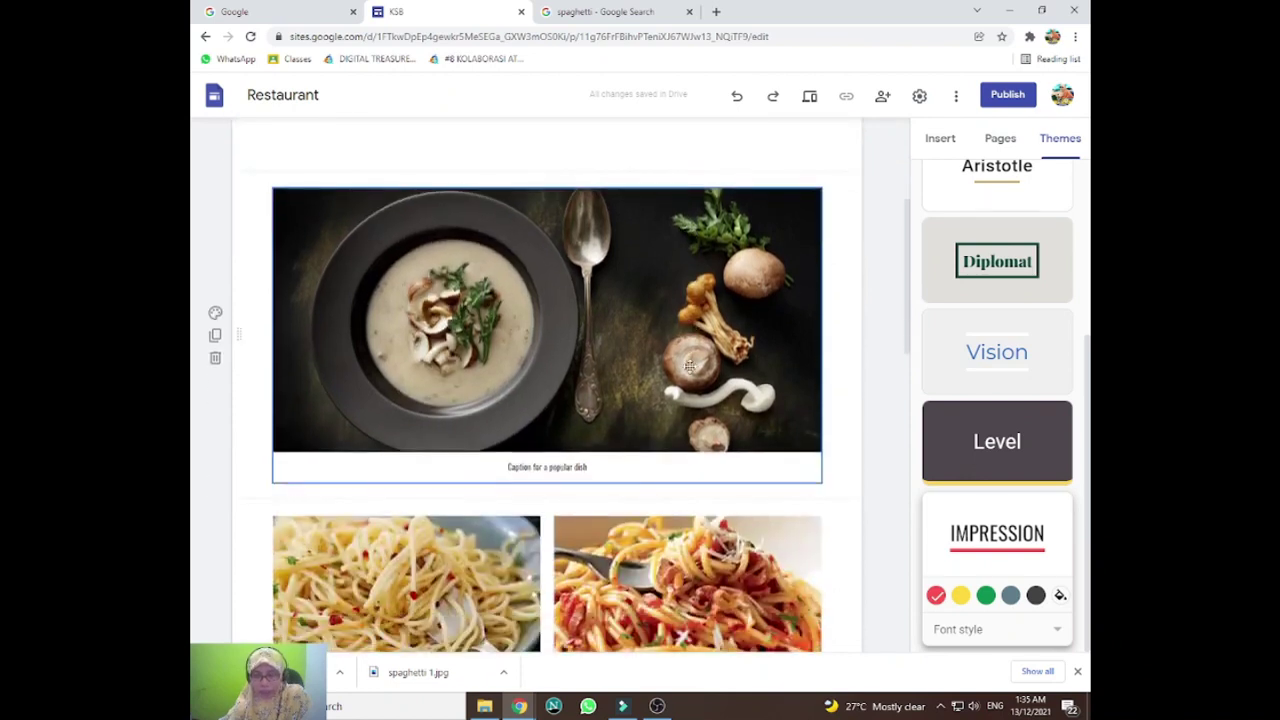
Try the Impression theme's yellow colour, switch back to red, and review the home page in that colour.
left_click(960, 595)
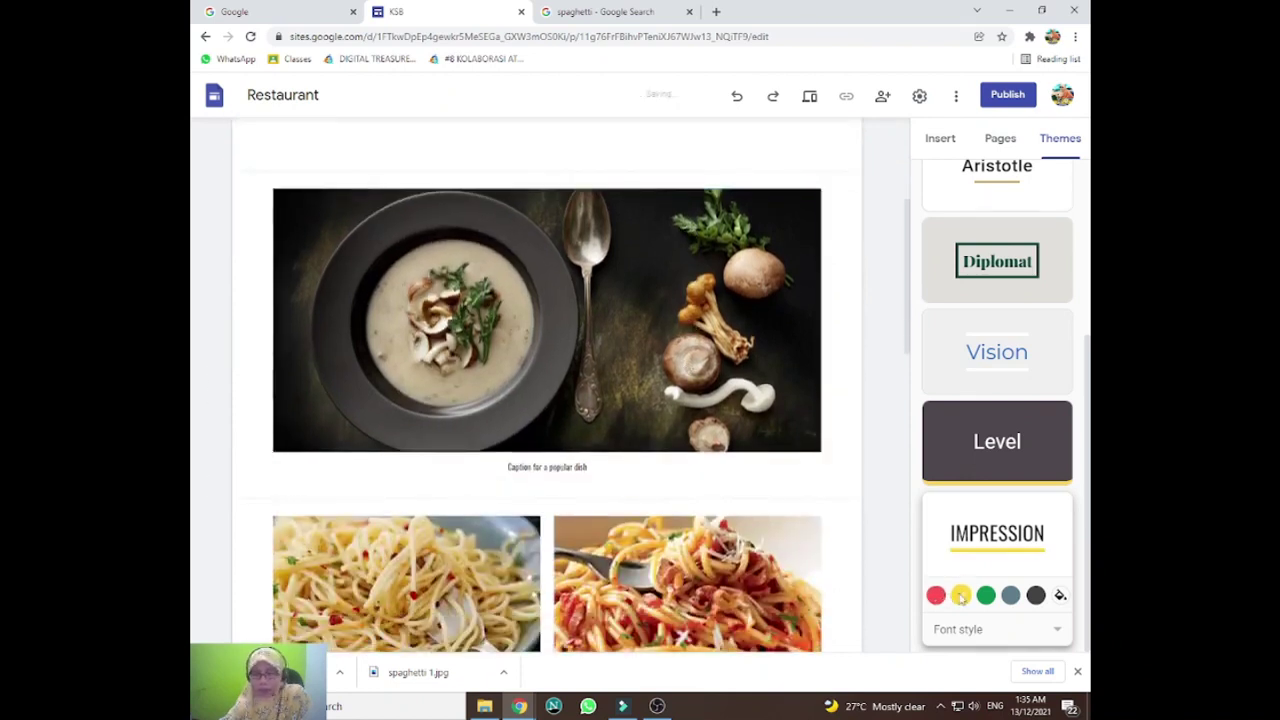
scroll(793, 509, "up", 3)
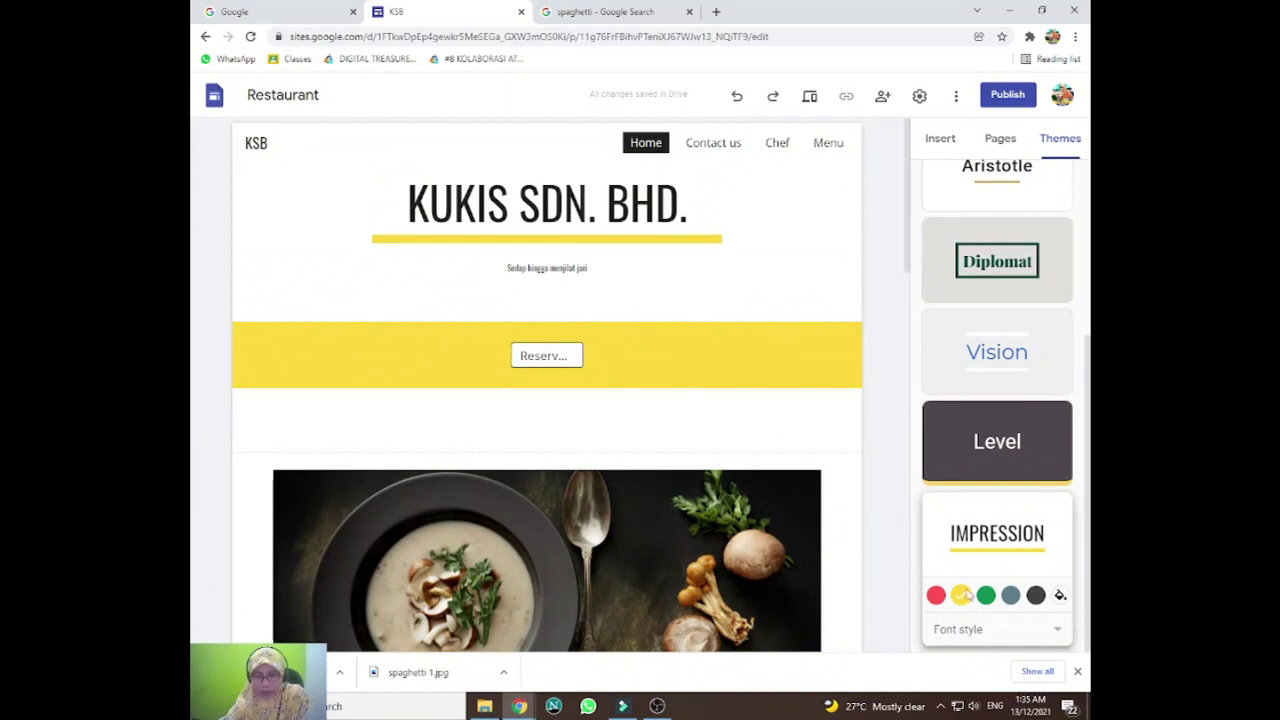
left_click(935, 595)
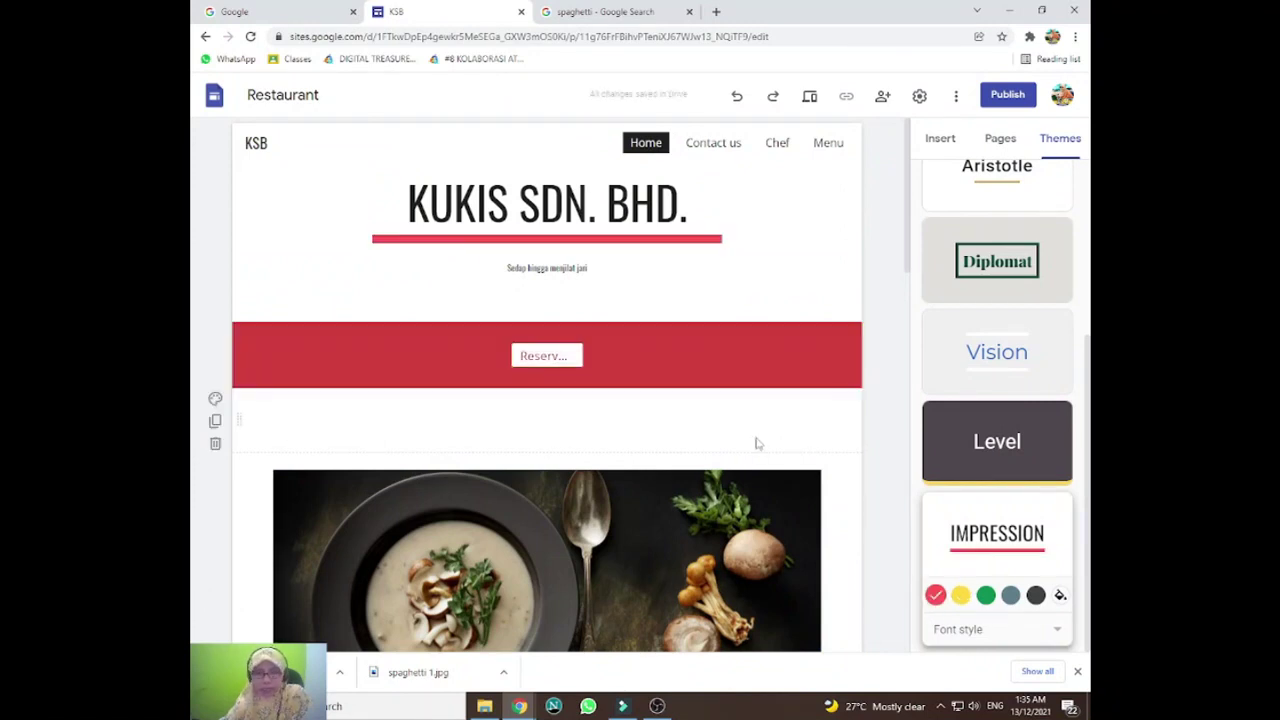
scroll(757, 440, "down", 3)
scroll(756, 437, "down", 7)
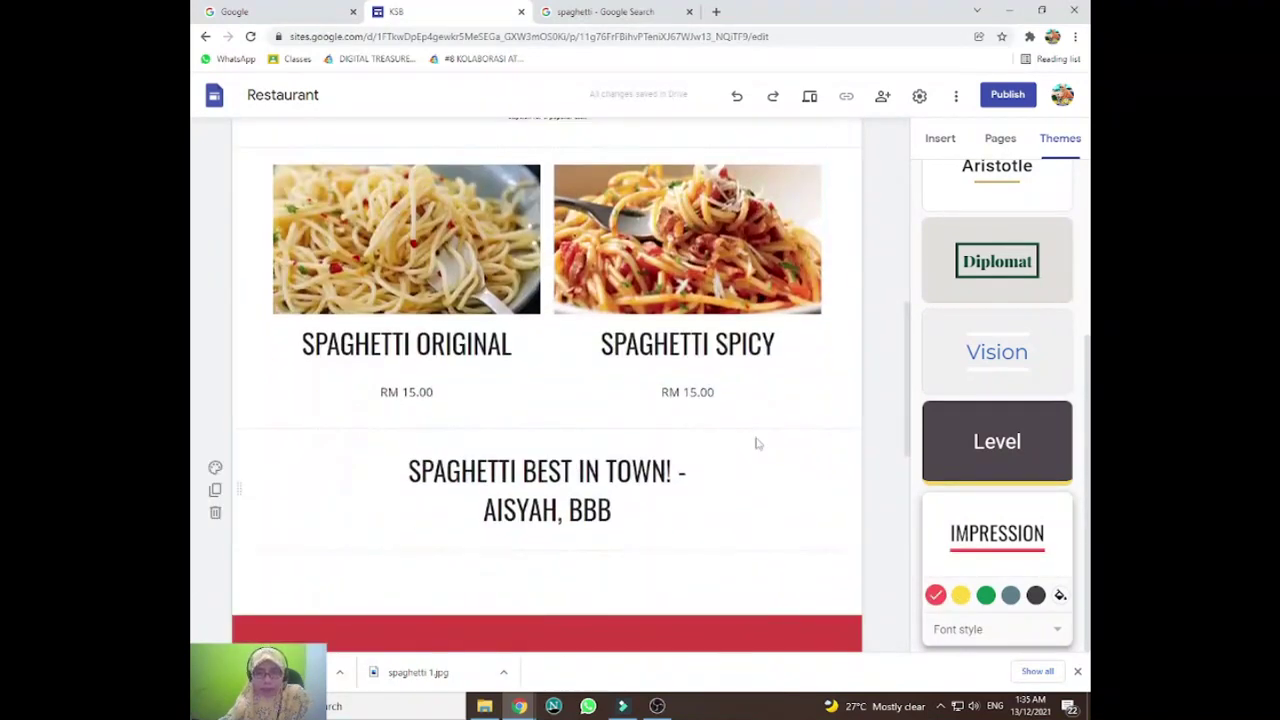
scroll(757, 437, "down", 1)
scroll(757, 437, "up", 7)
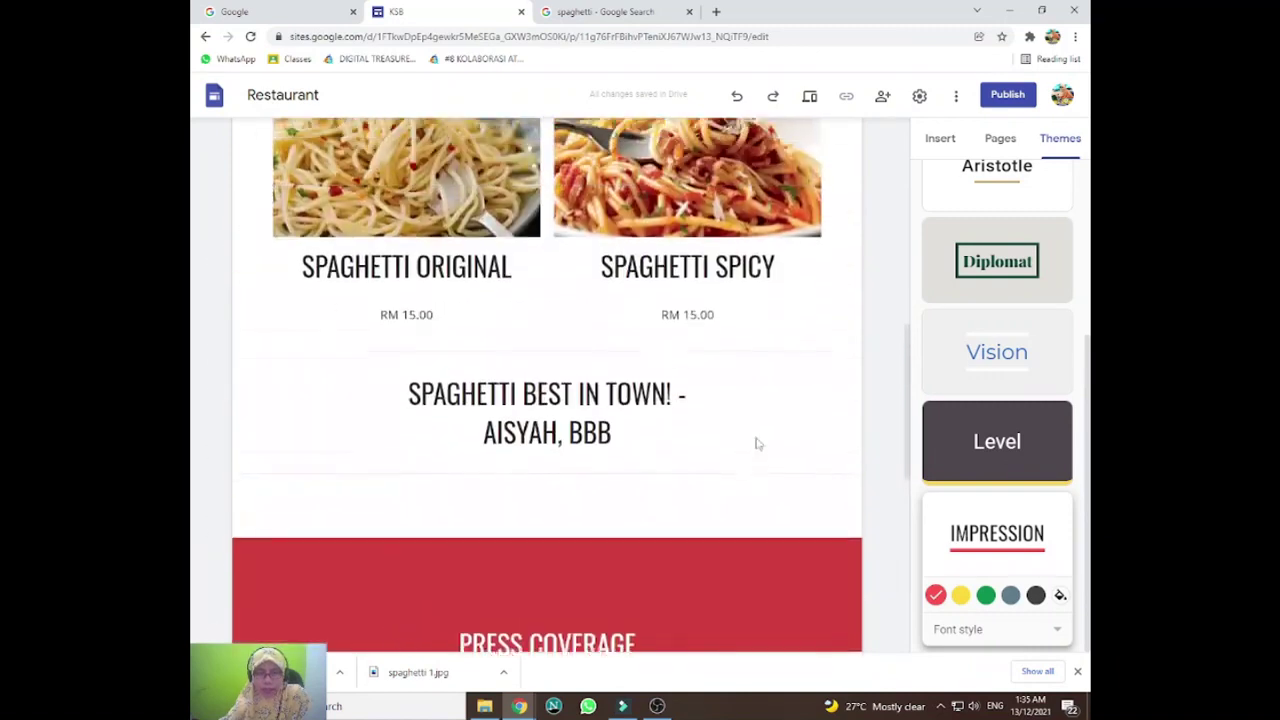
scroll(757, 437, "up", 5)
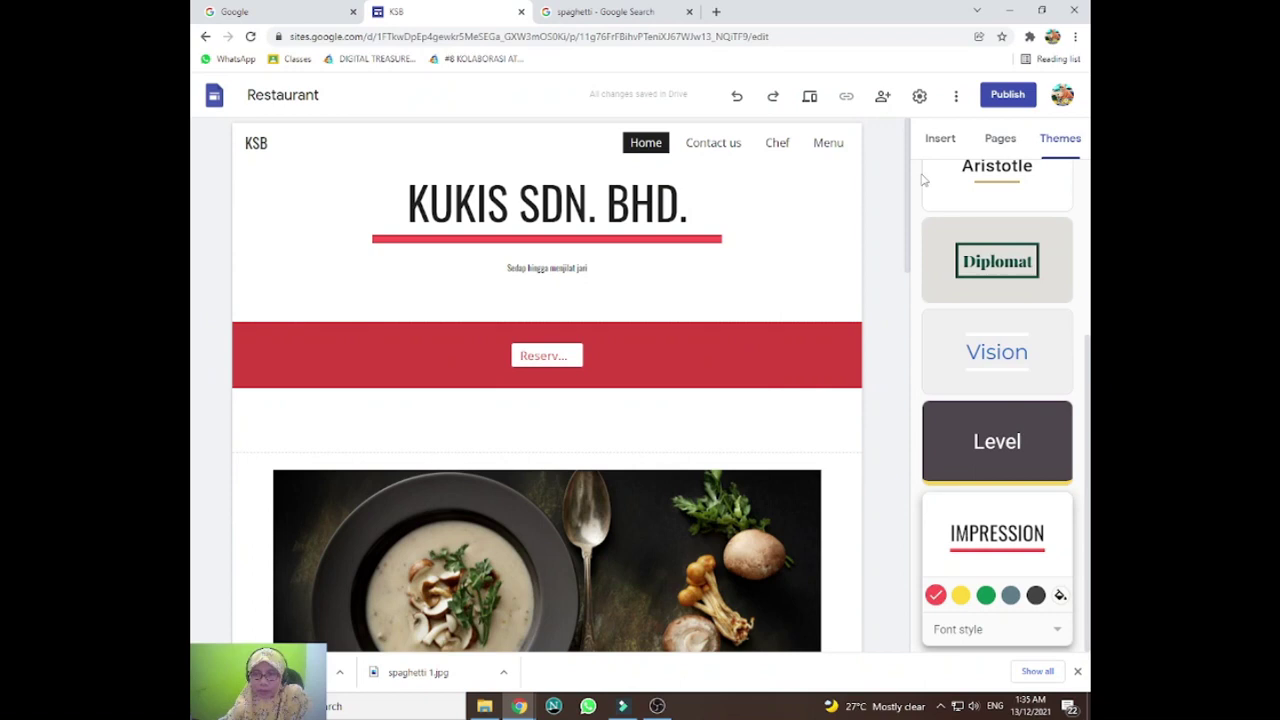
Start sharing the site by adding a suggested contact's e-mail to the invitation and dismiss the sharing restrictions tip.
left_click(881, 100)
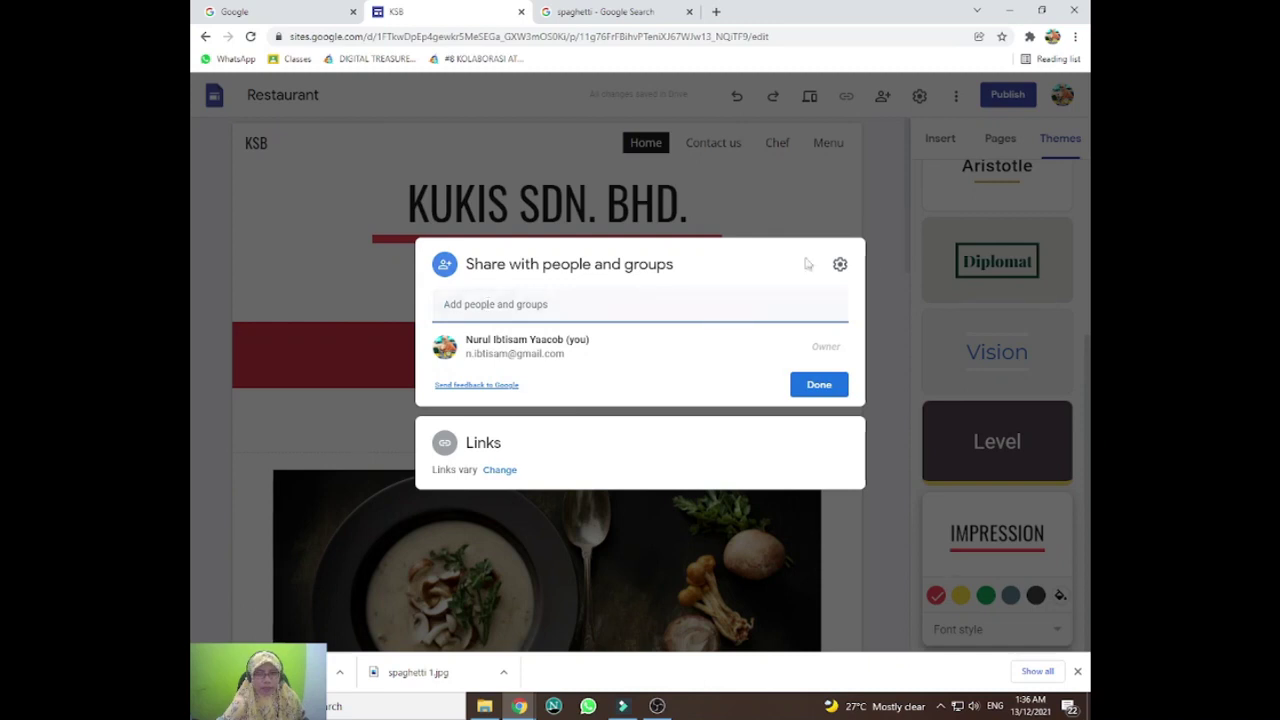
left_click(661, 300)
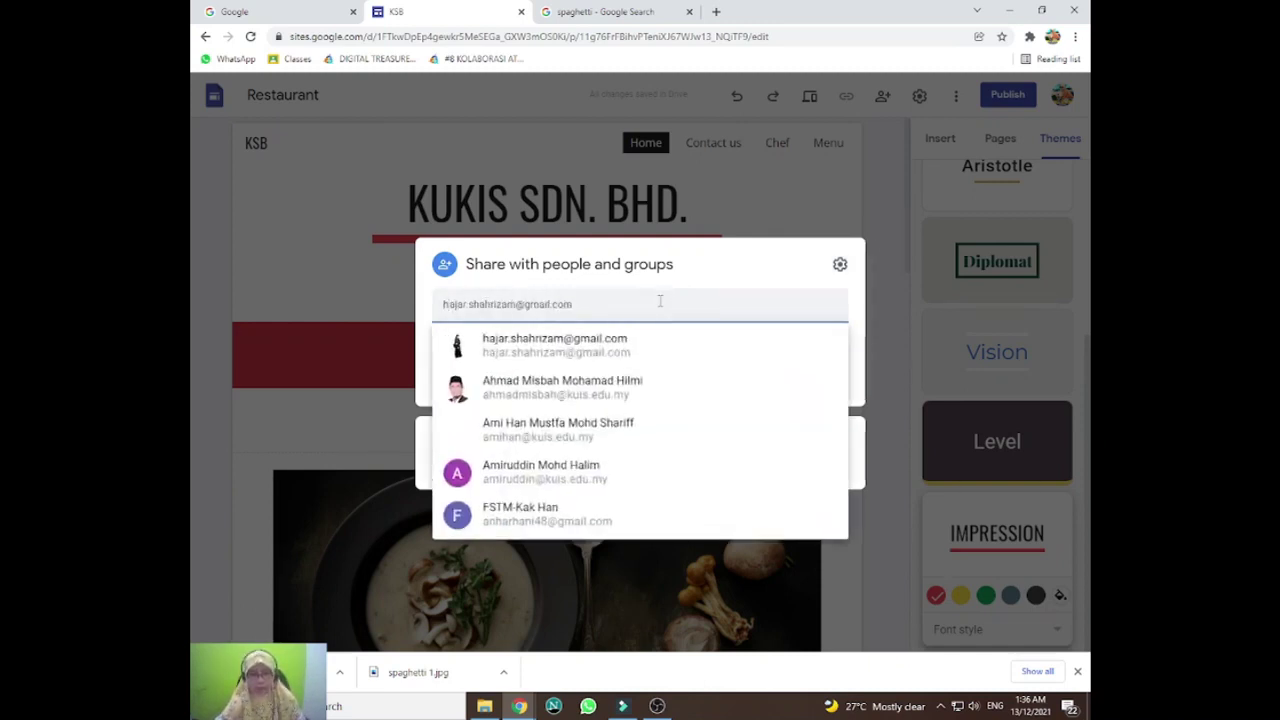
left_click(646, 346)
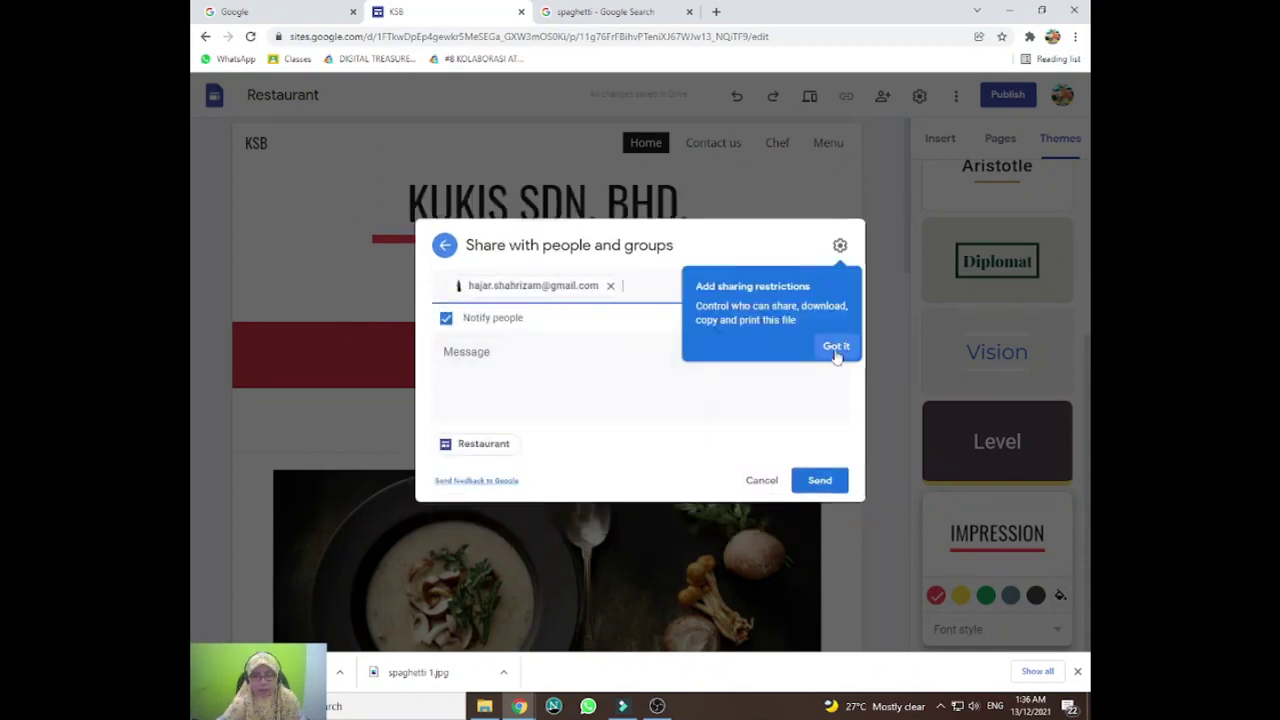
left_click(836, 346)
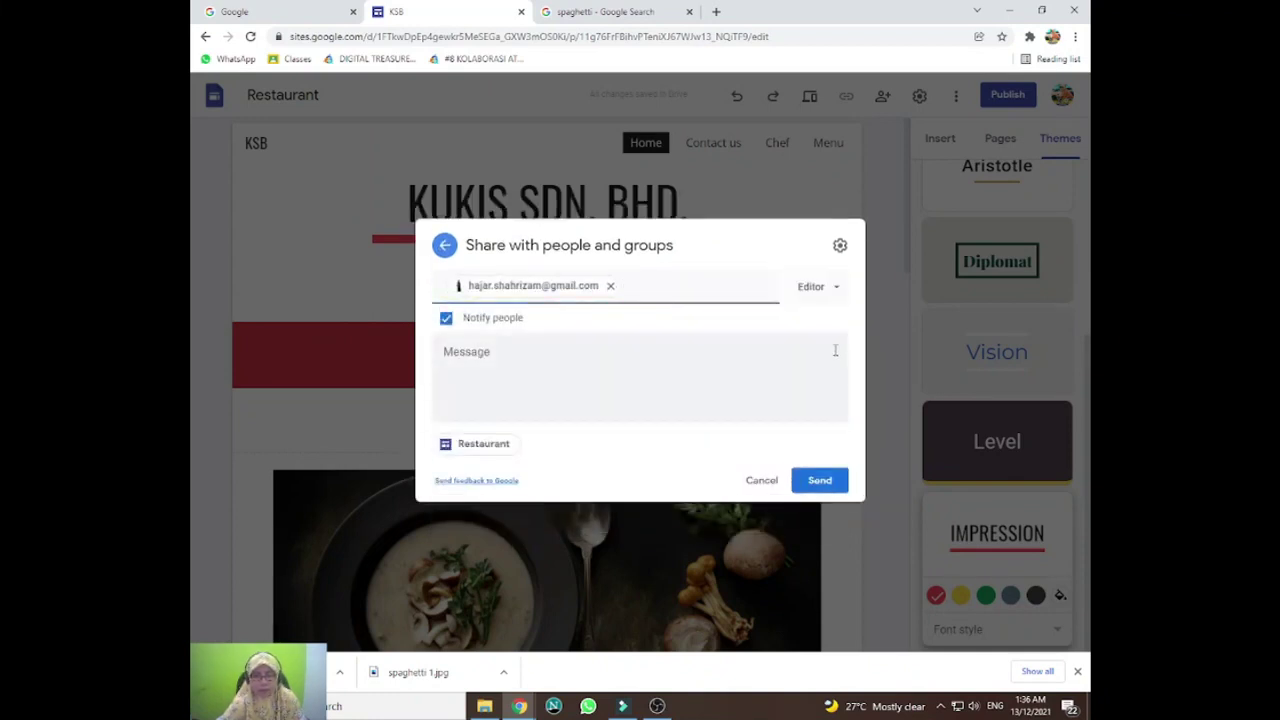
Check which access roles can be given to the invited person, leaving Editor selected.
left_click(824, 291)
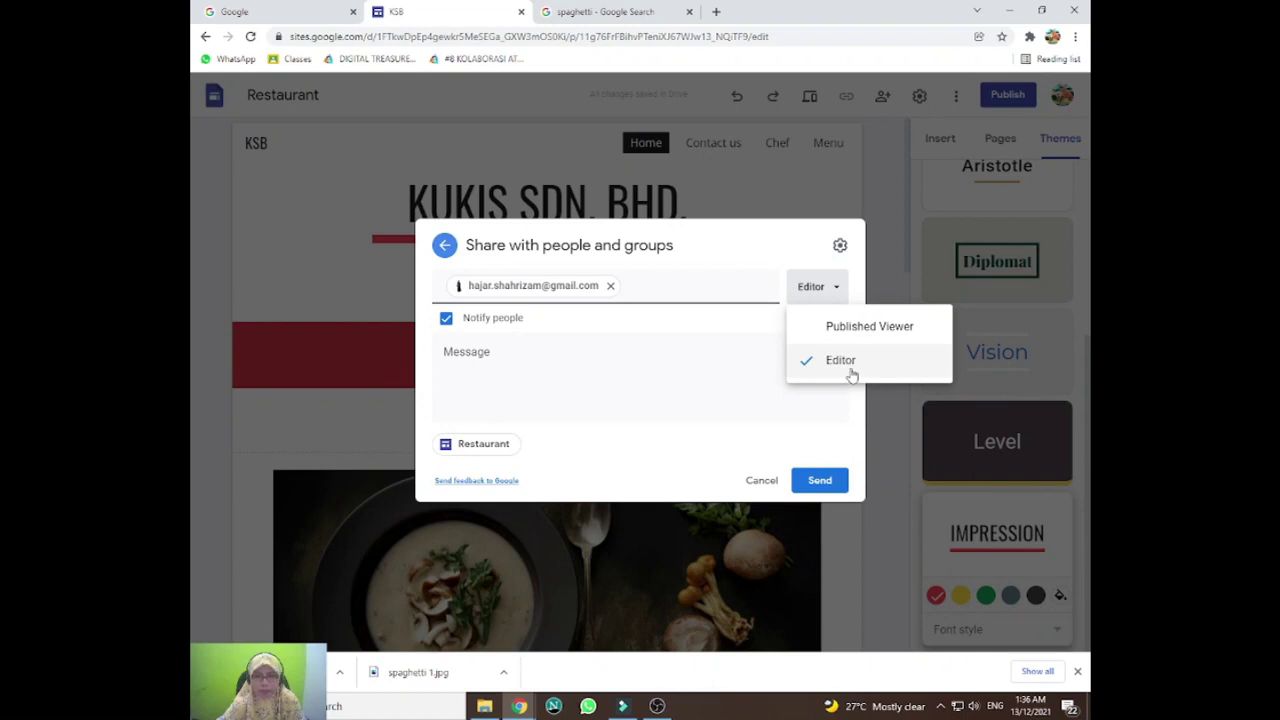
left_click(742, 356)
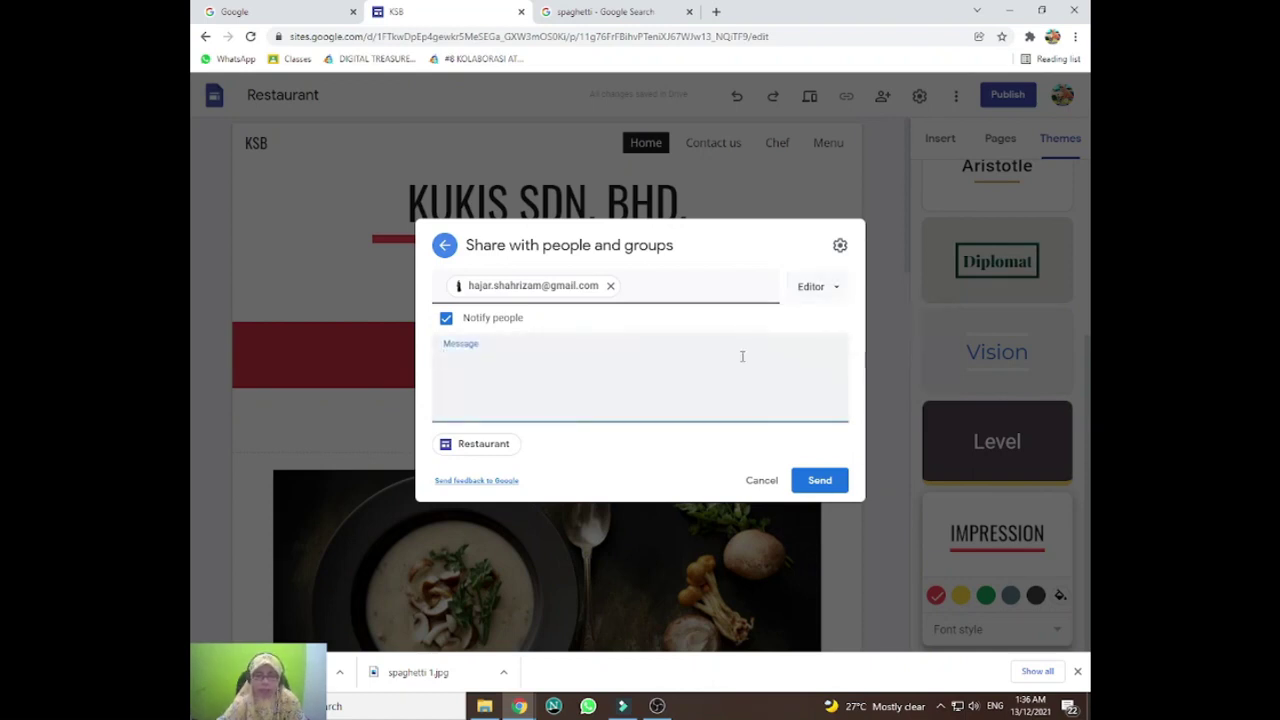
left_click(811, 287)
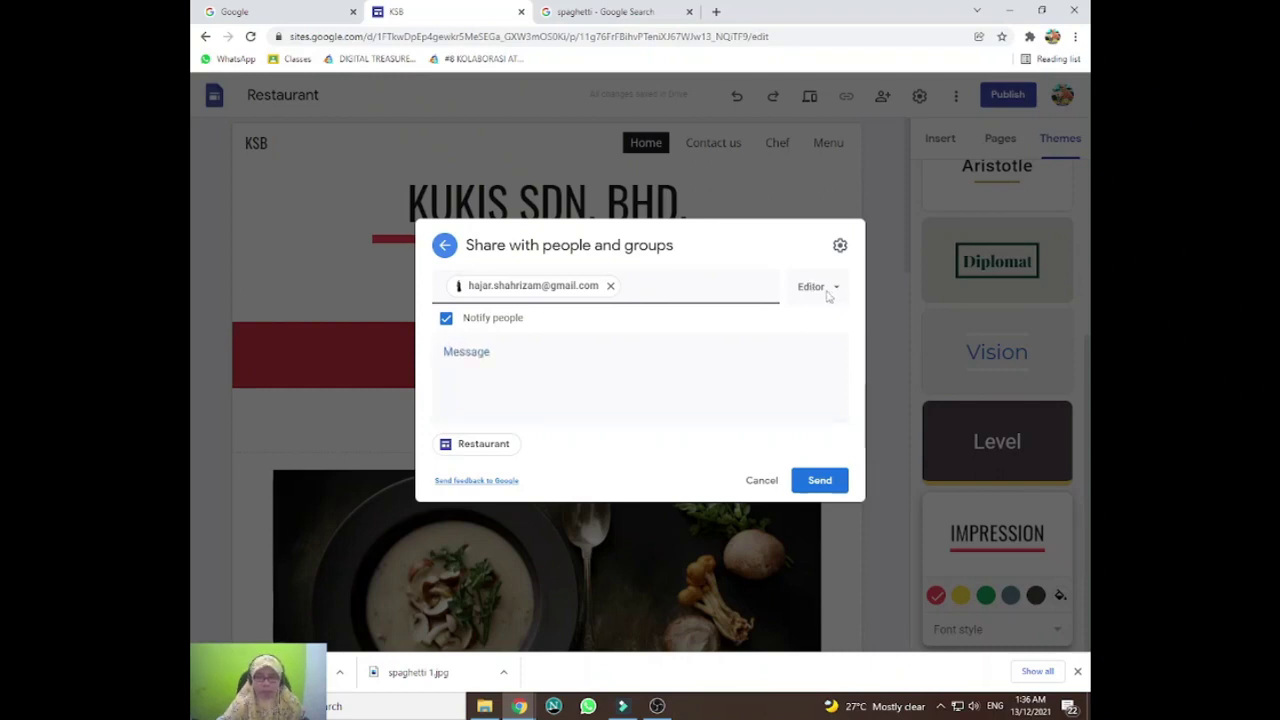
left_click(833, 292)
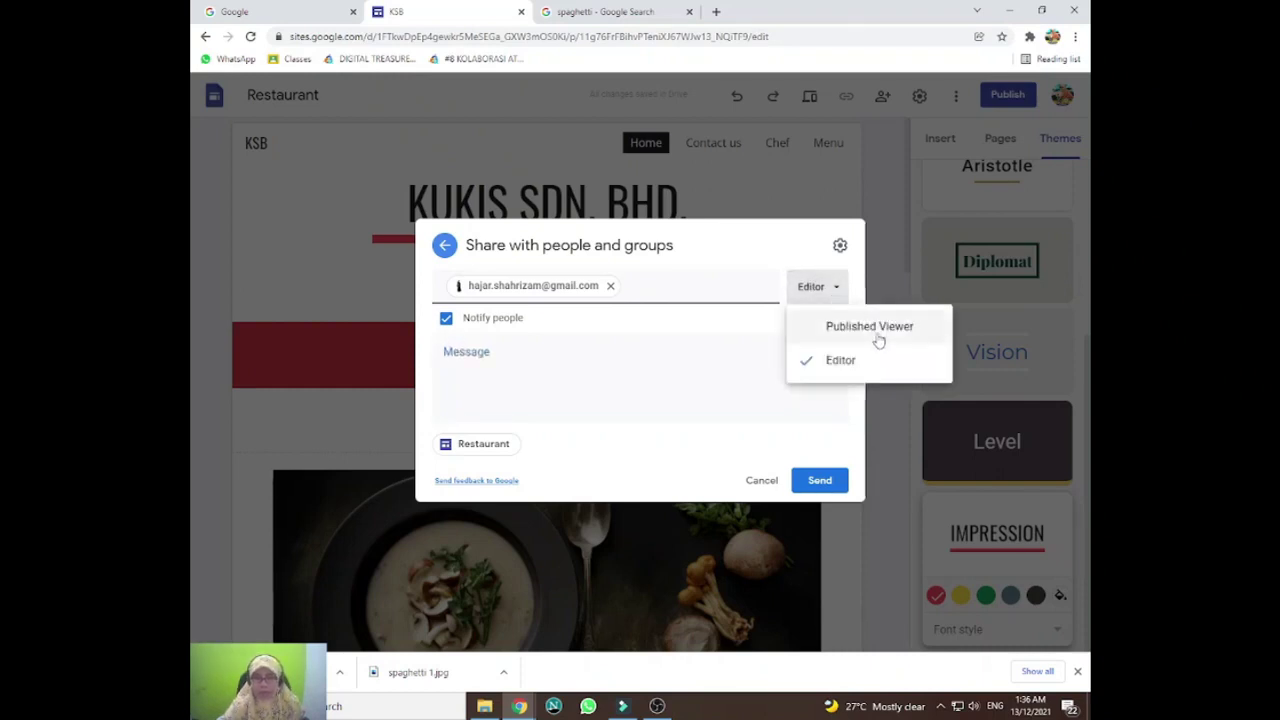
left_click(811, 287)
left_click(671, 343)
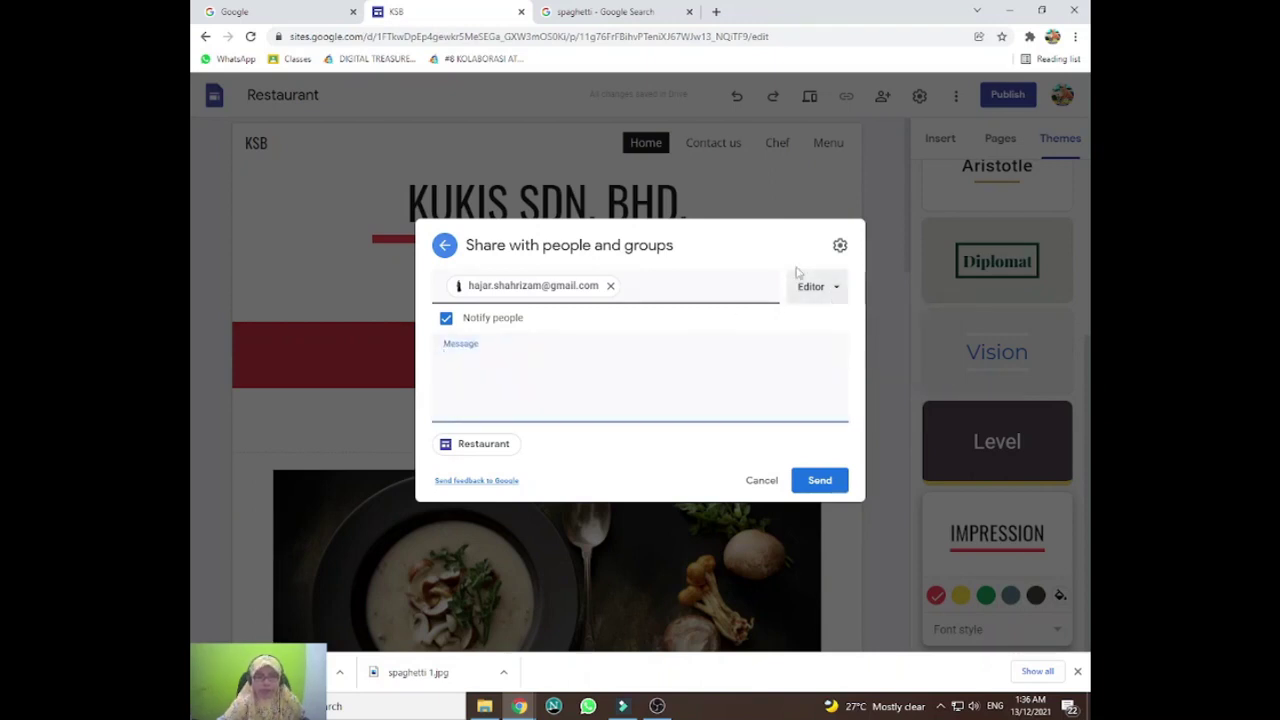
Review the editor permission setting for sharing and send the invitation with Editor access and no message.
left_click(839, 246)
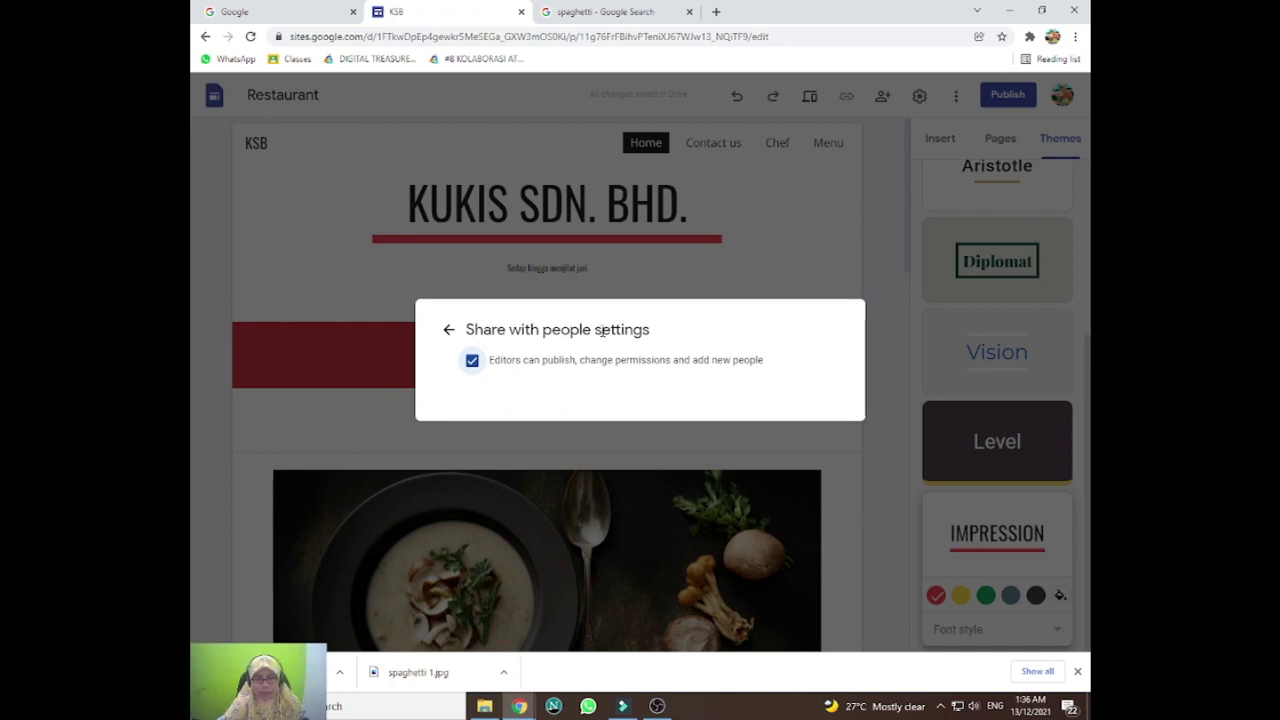
left_click(448, 329)
left_click(556, 356)
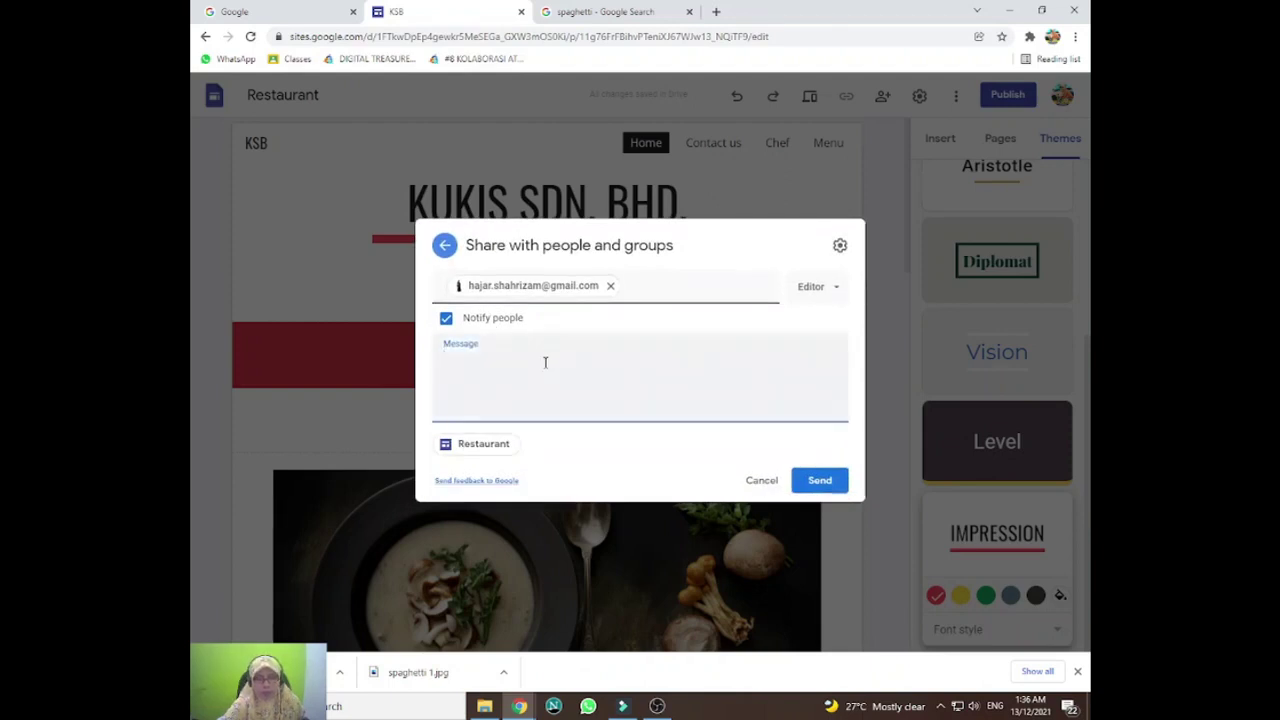
left_click(820, 480)
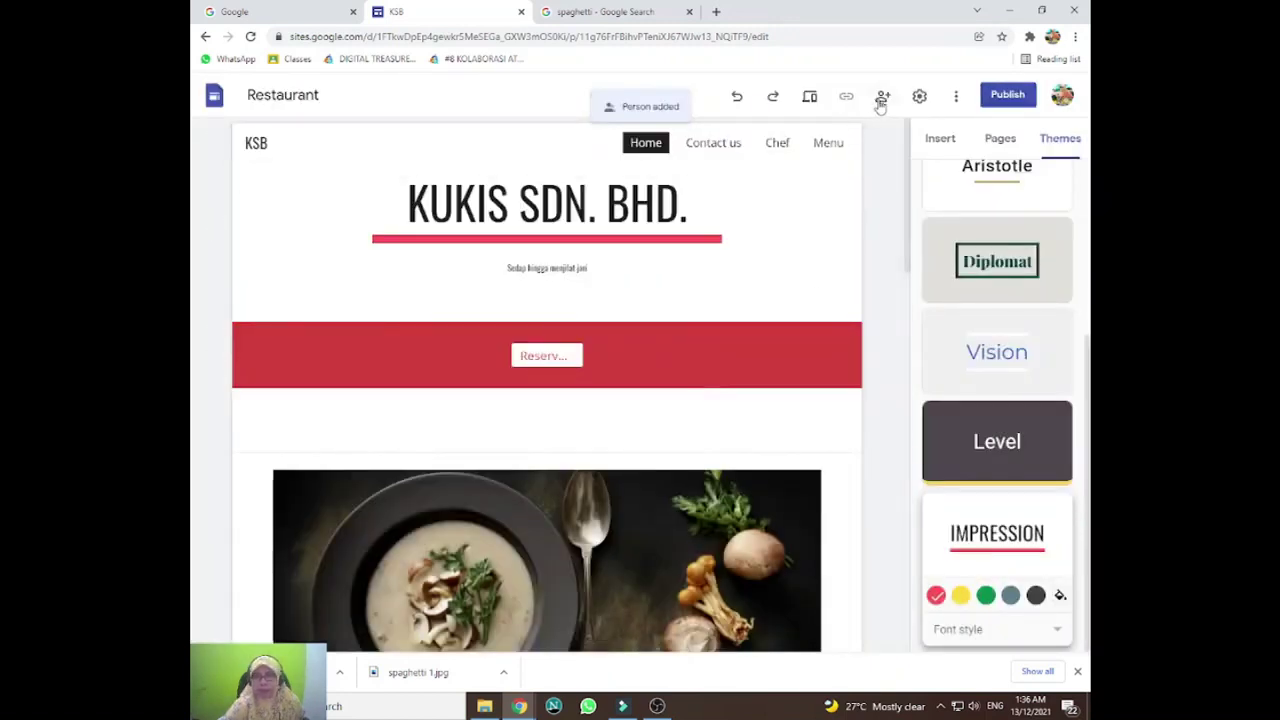
In the site settings, try the Side navigation mode with the Transparent colour and switch the mode back to Top.
left_click(919, 97)
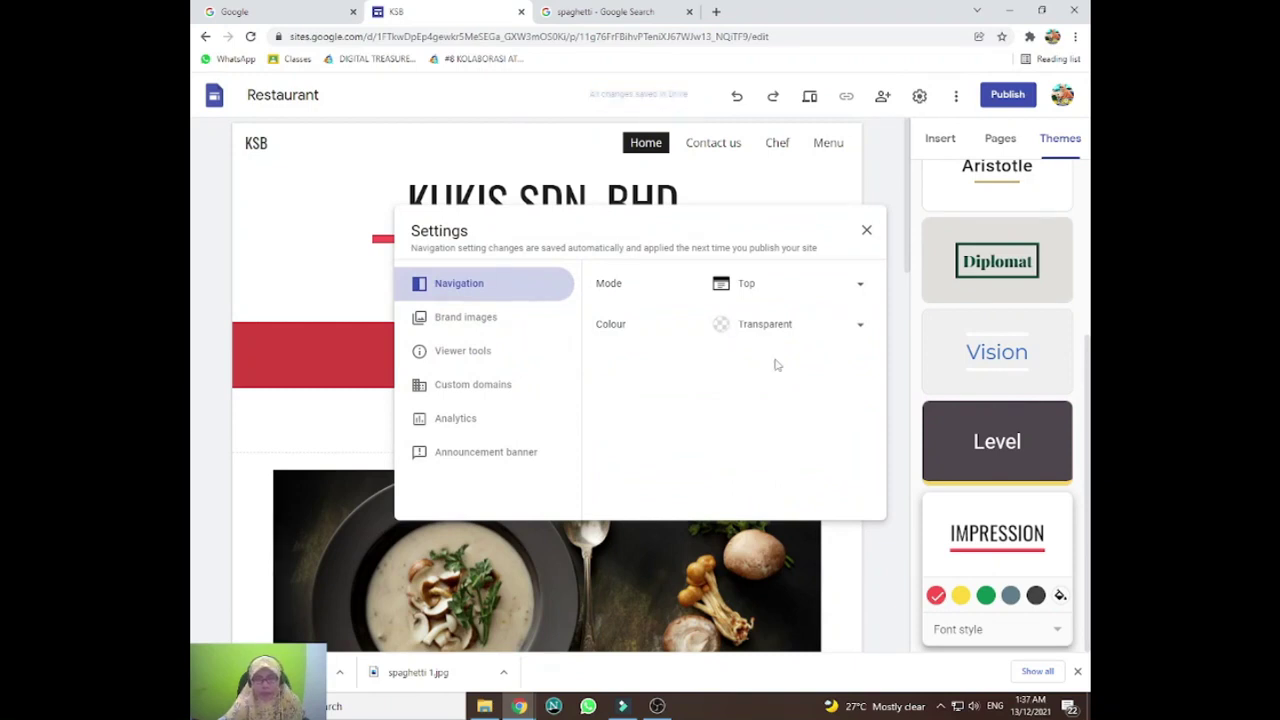
left_click(808, 284)
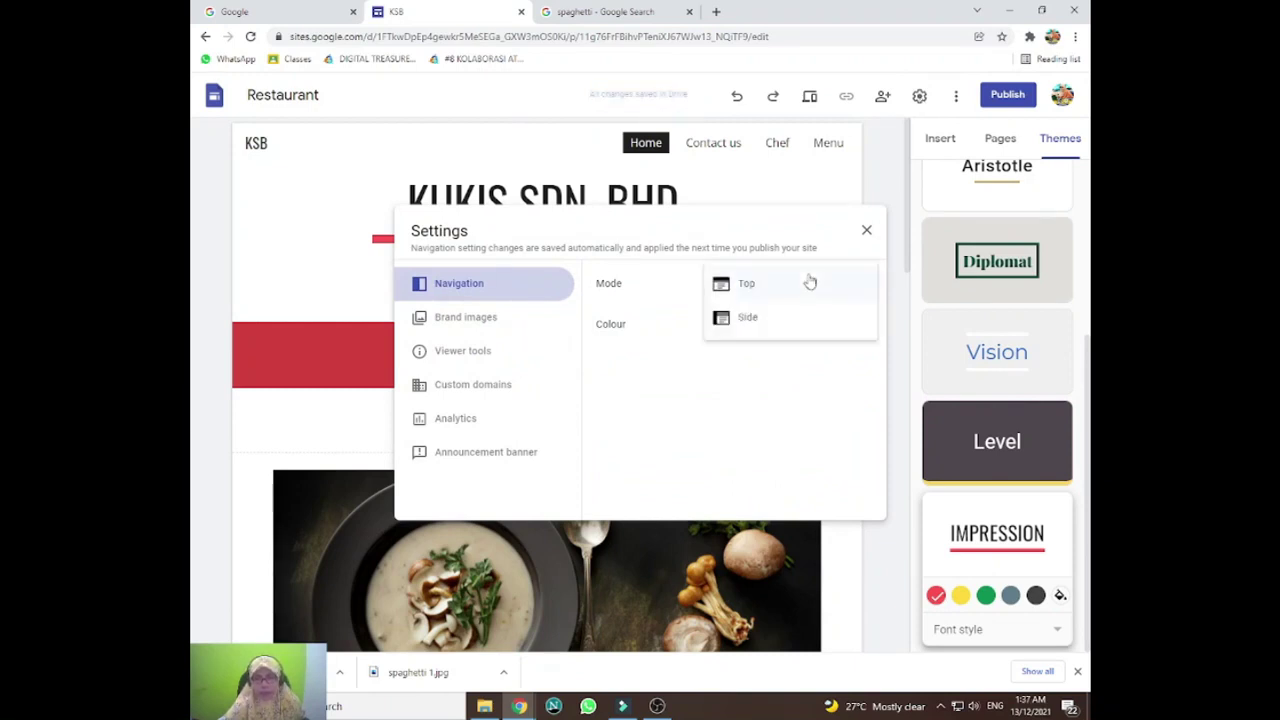
left_click(742, 360)
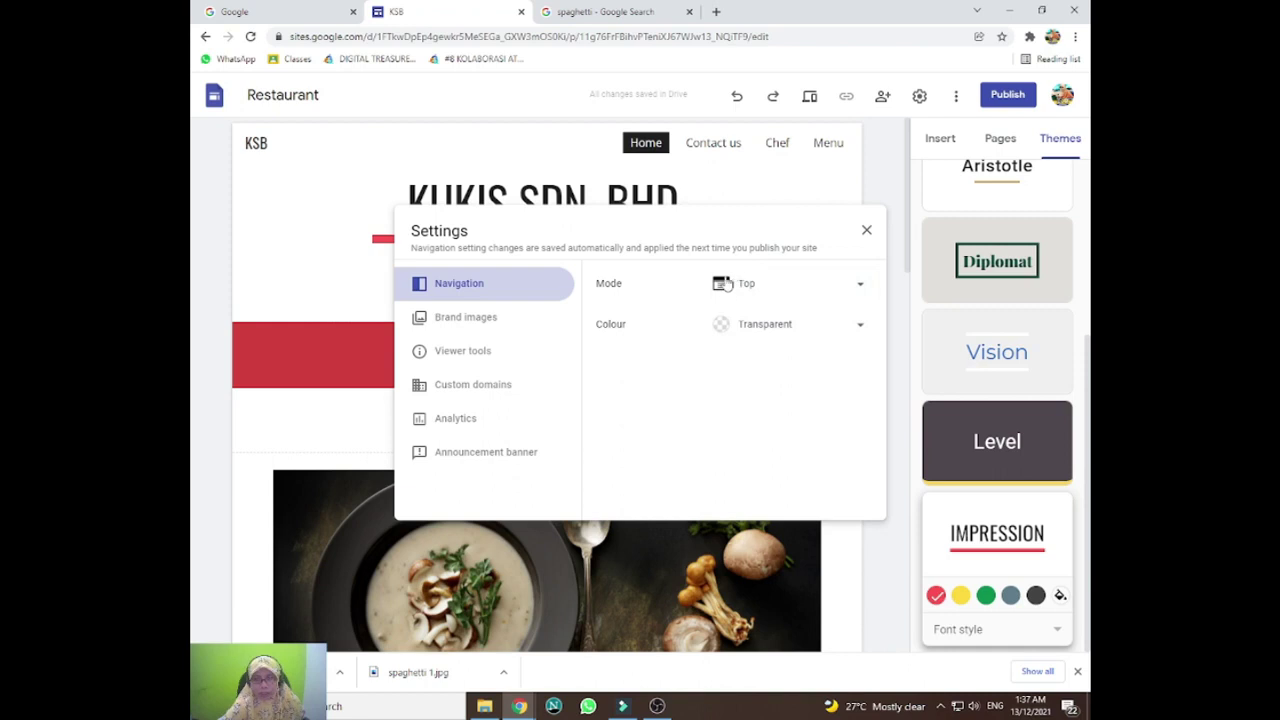
left_click(760, 289)
left_click(760, 320)
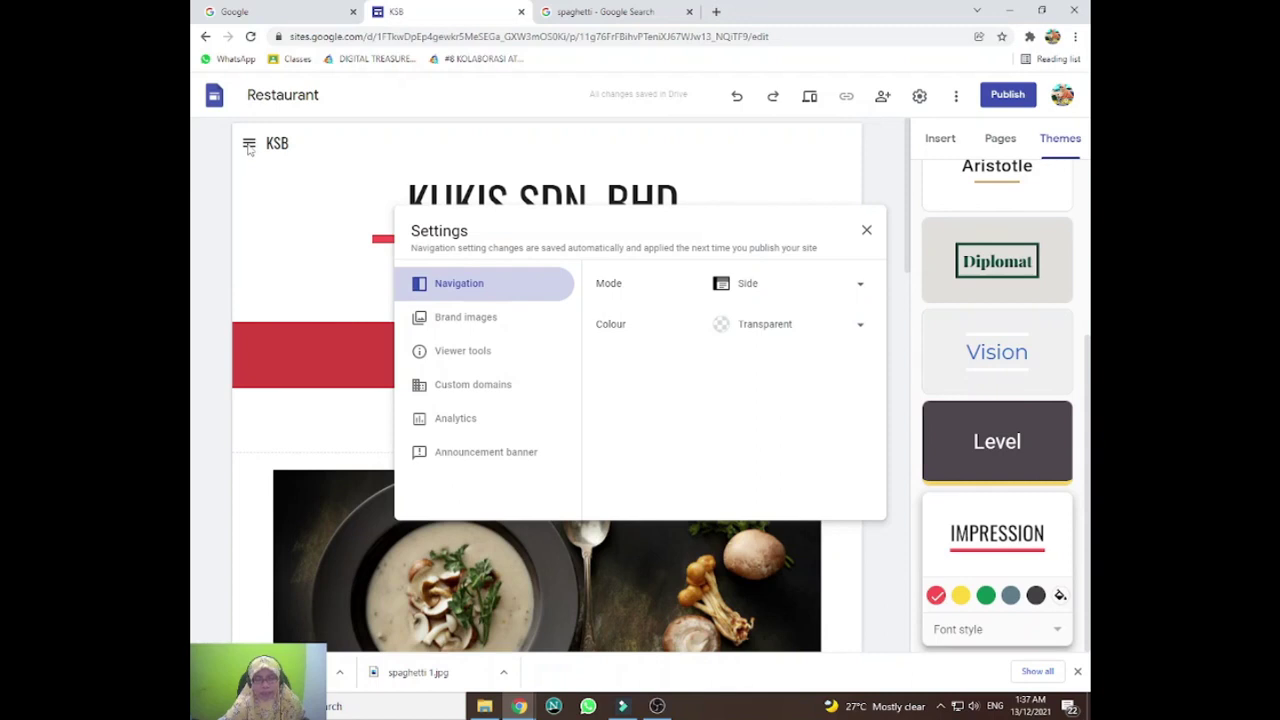
left_click(783, 327)
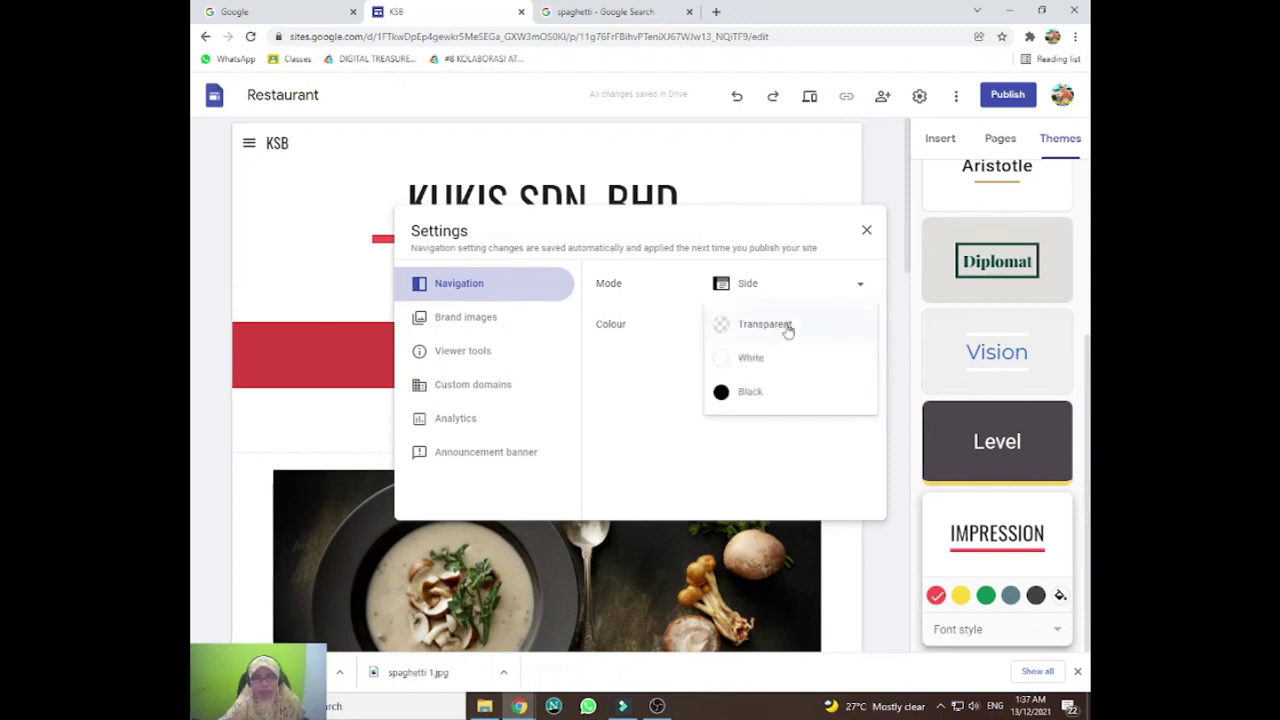
left_click(786, 327)
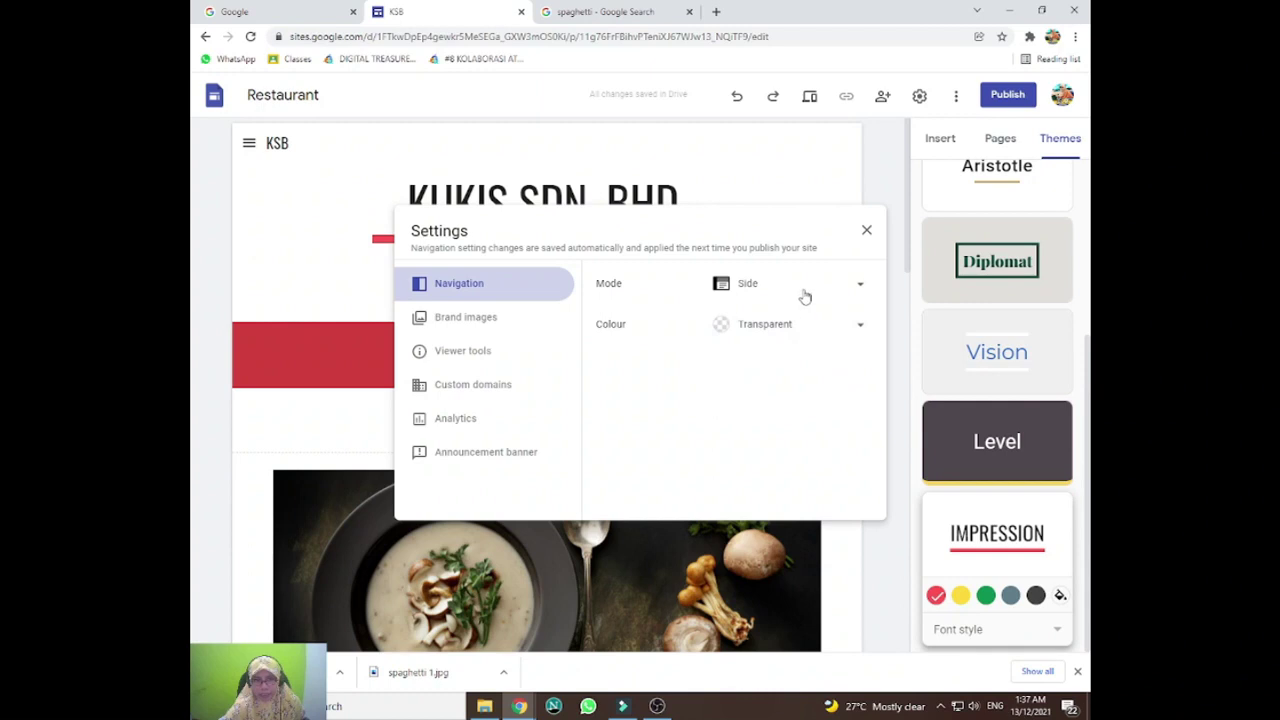
left_click(805, 295)
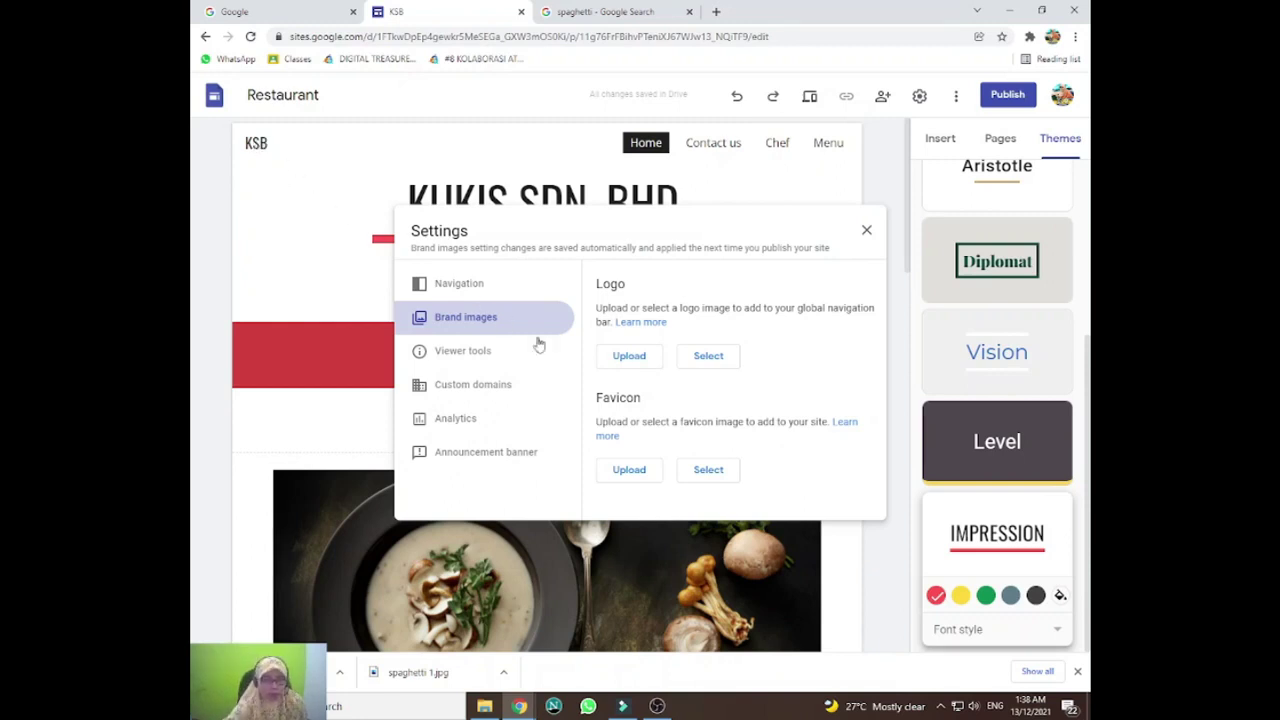
Upload the spaghetti 1 image as the site's logo in the brand images settings and remove it again.
left_click(630, 357)
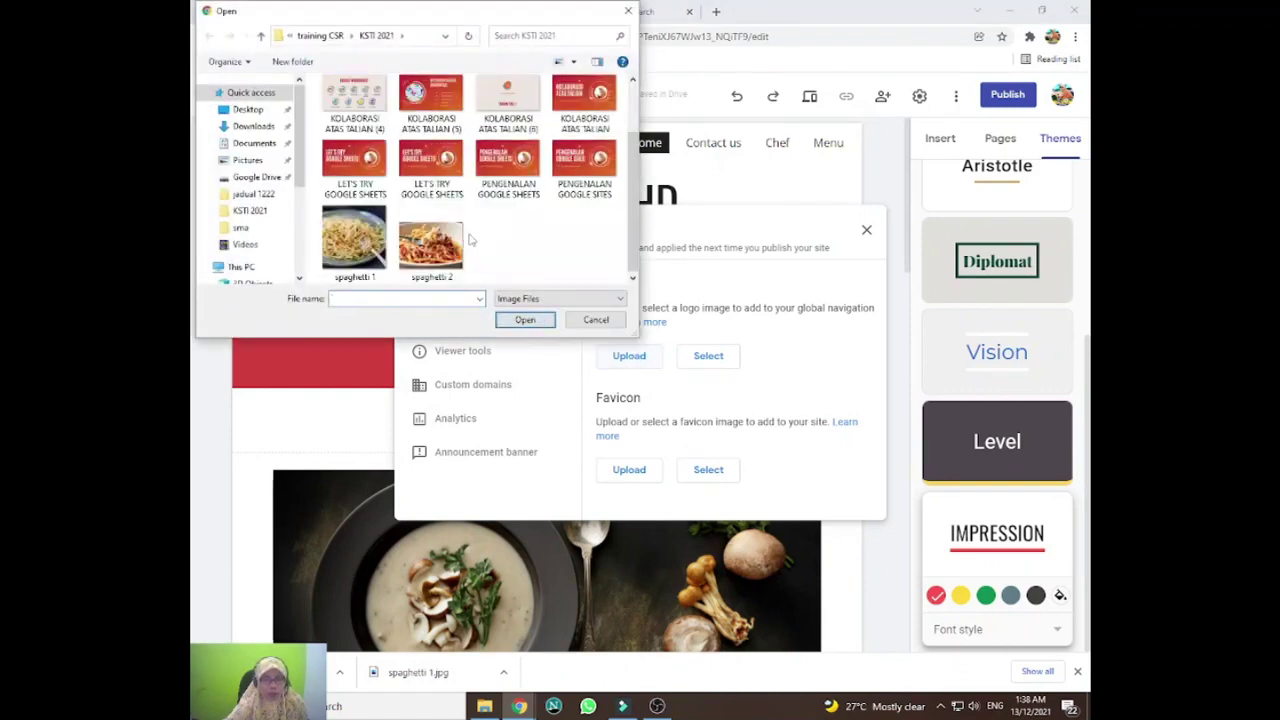
left_click(350, 245)
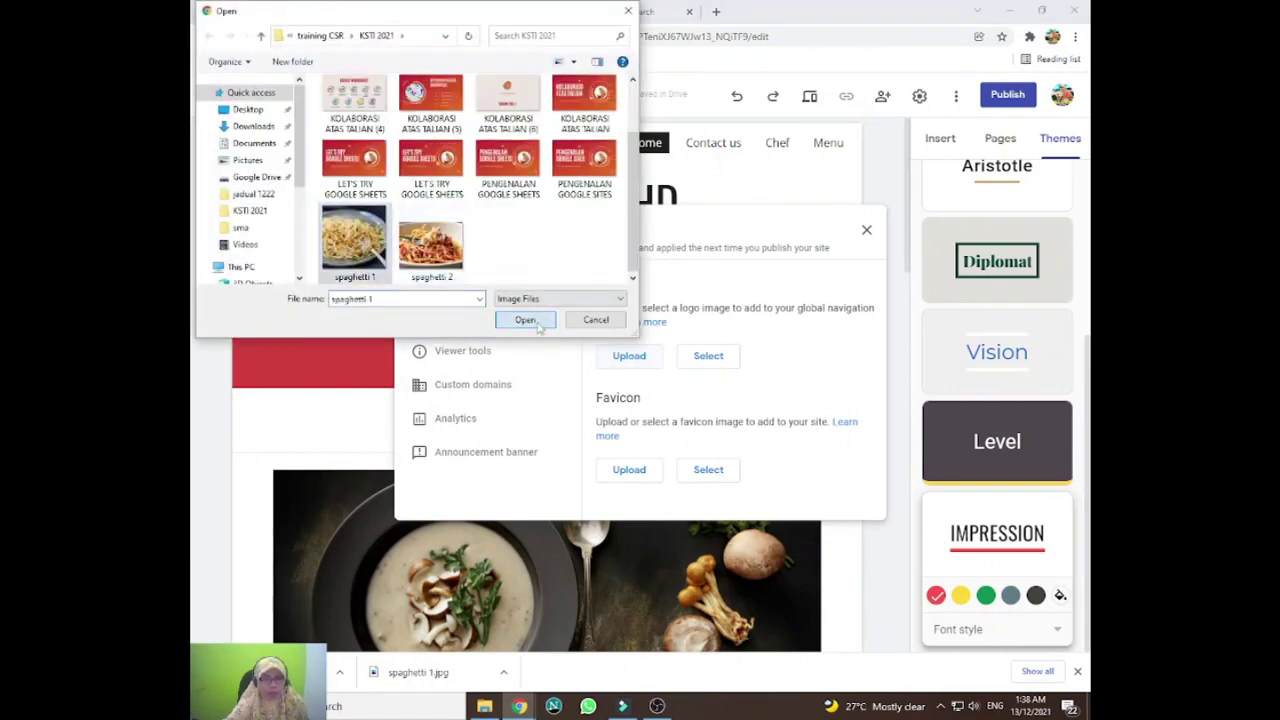
left_click(525, 320)
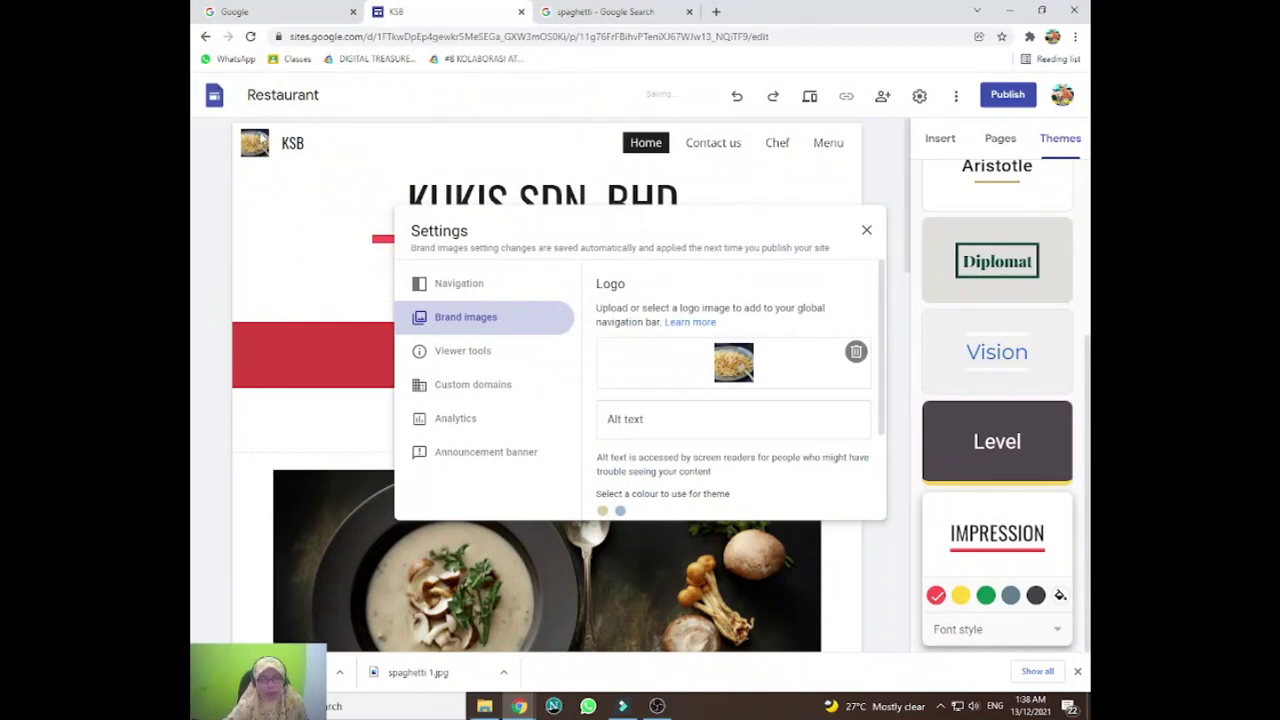
scroll(775, 433, "down", 3)
scroll(777, 433, "up", 3)
left_click(851, 349)
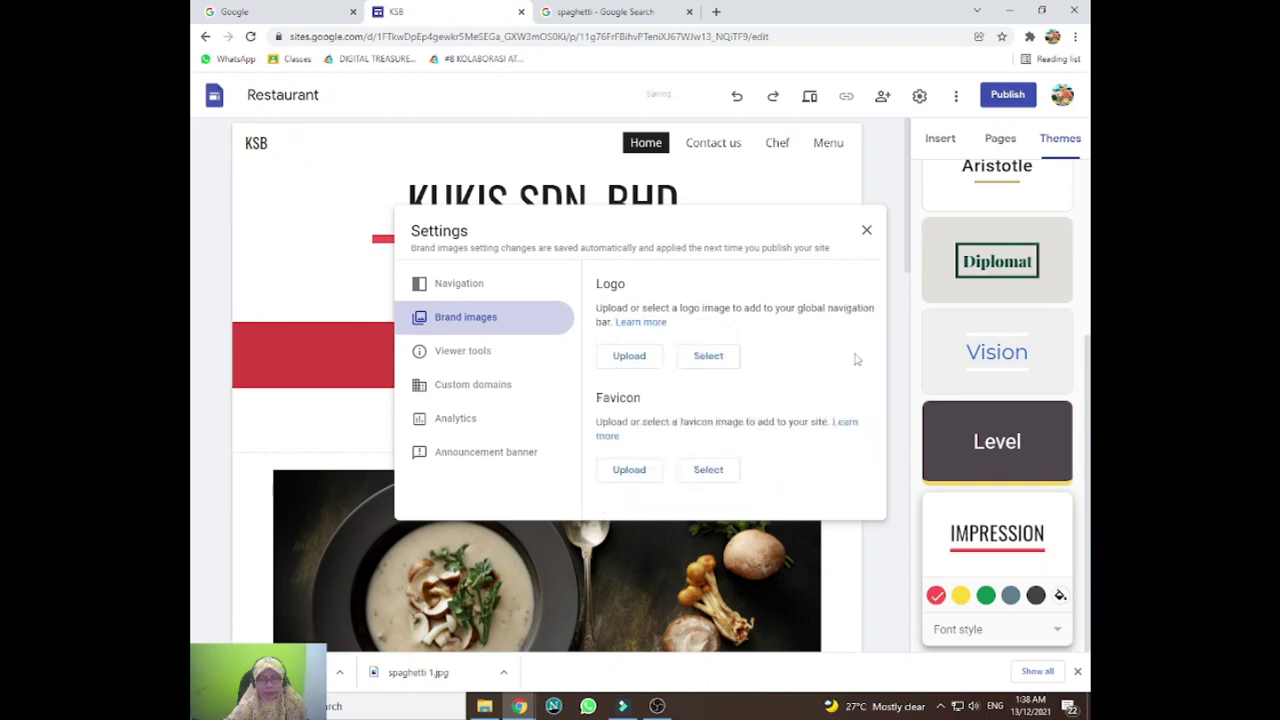
Toggle the page last updated time and the anchor links in the viewer tools settings.
left_click(486, 355)
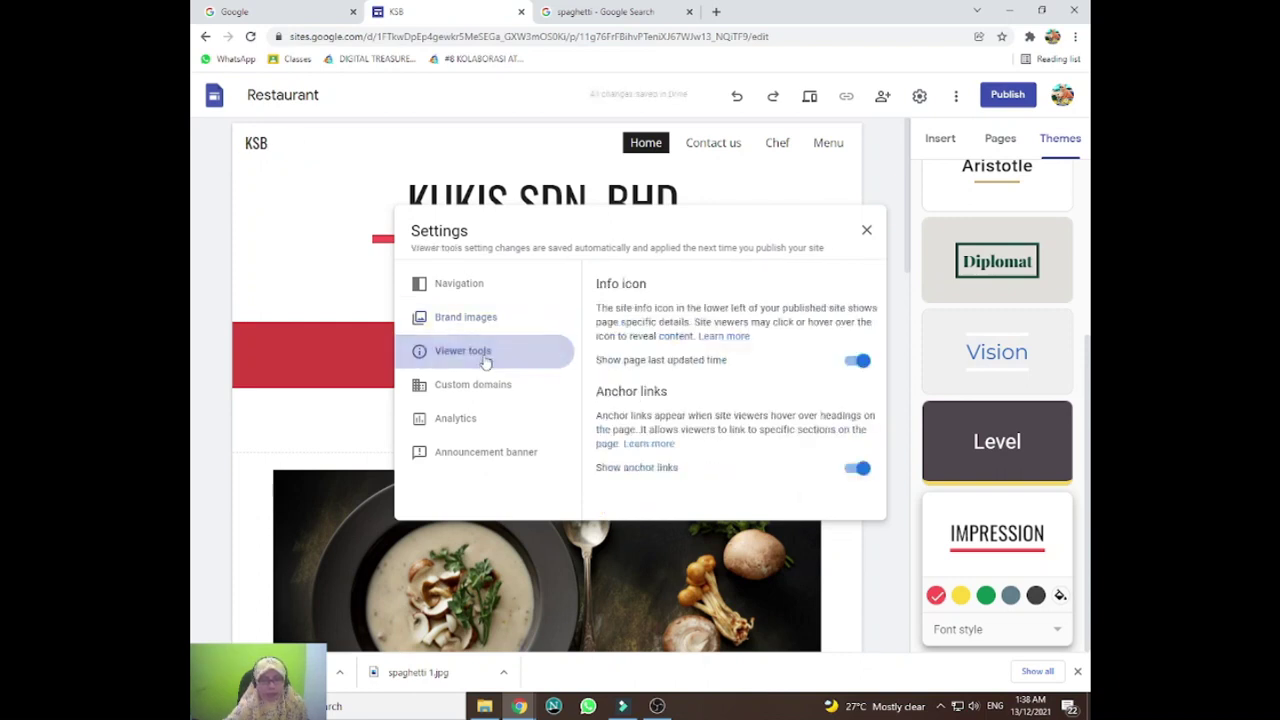
left_click(857, 360)
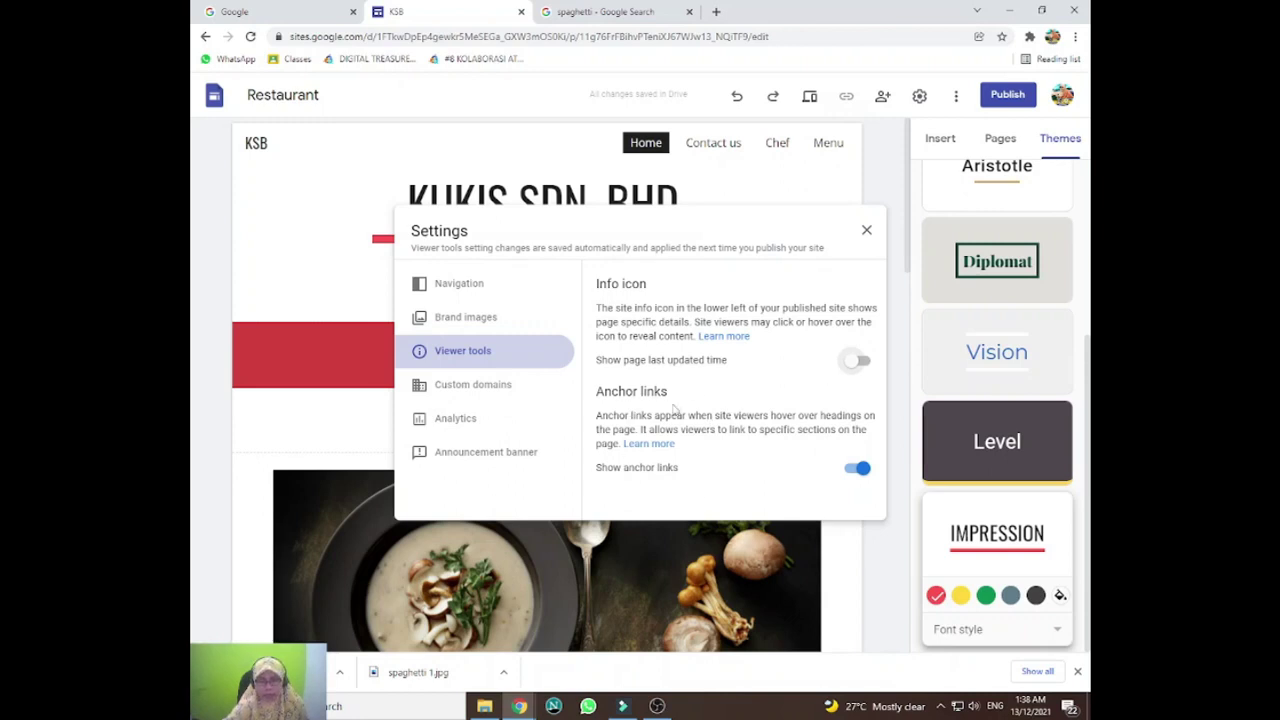
left_click(857, 362)
left_click(845, 362)
left_click(857, 468)
Review the custom domain setup options without choosing one, and view the analytics settings.
left_click(478, 388)
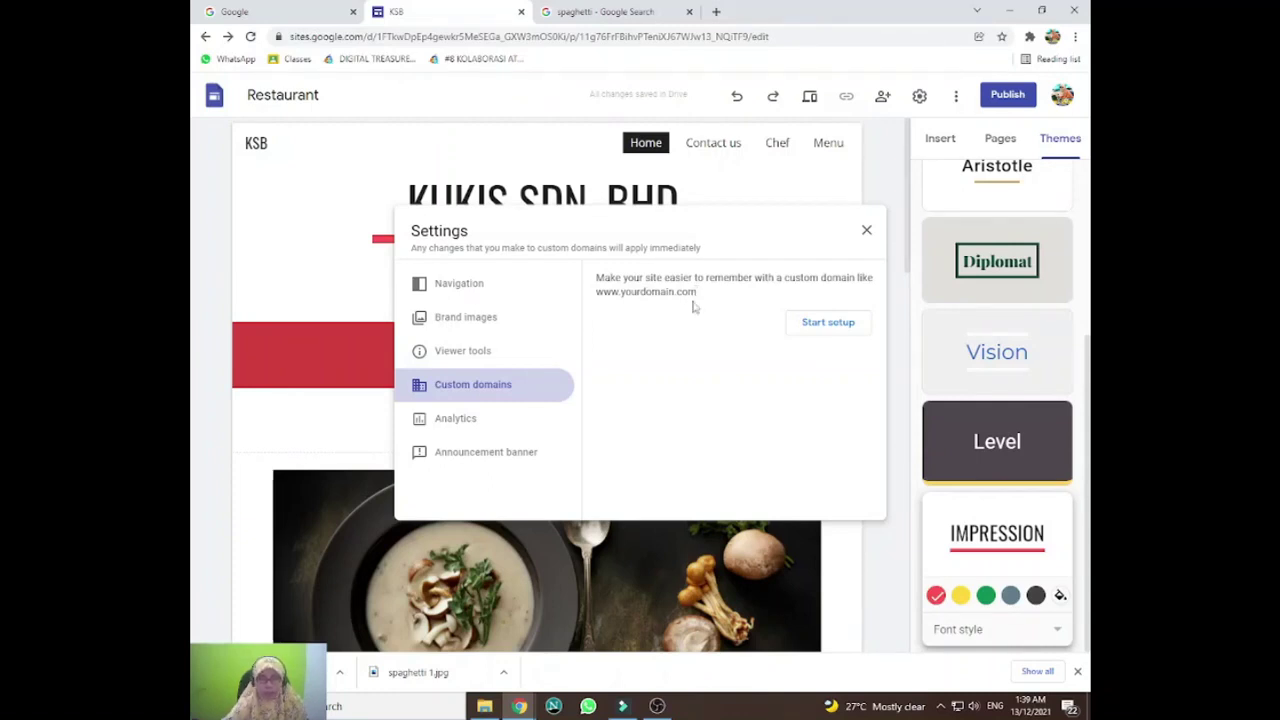
left_click(815, 323)
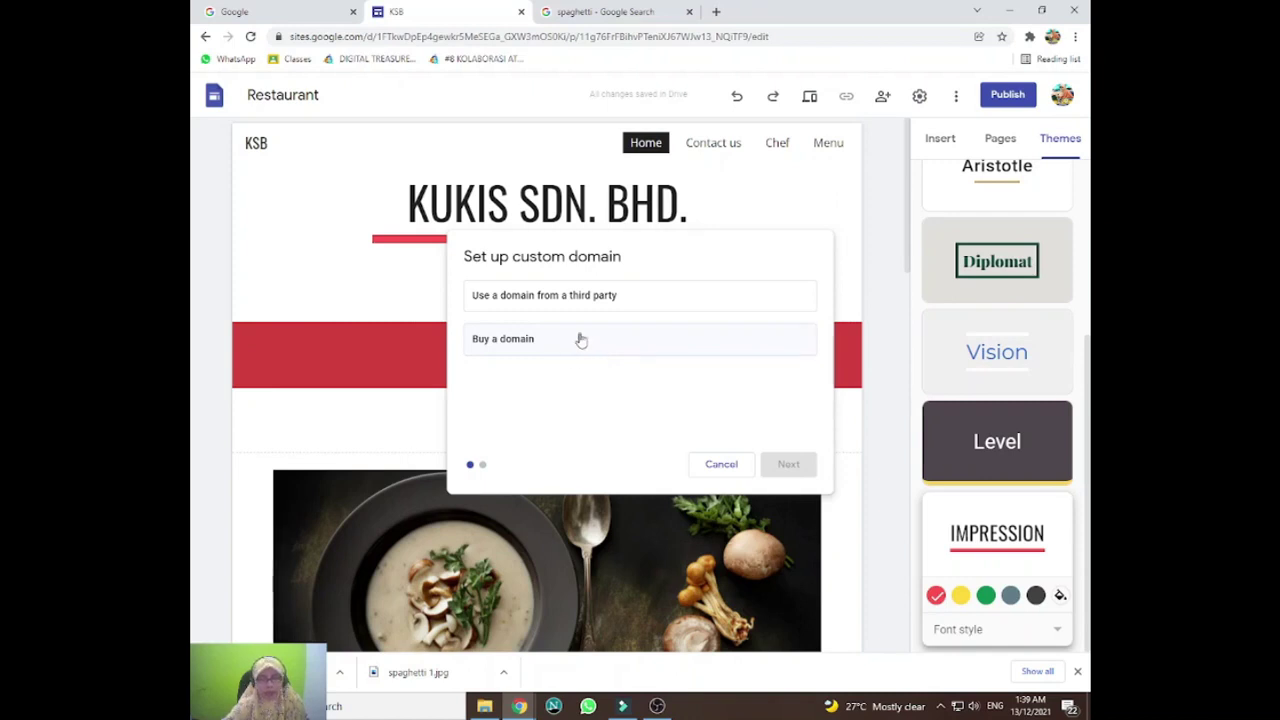
left_click(729, 468)
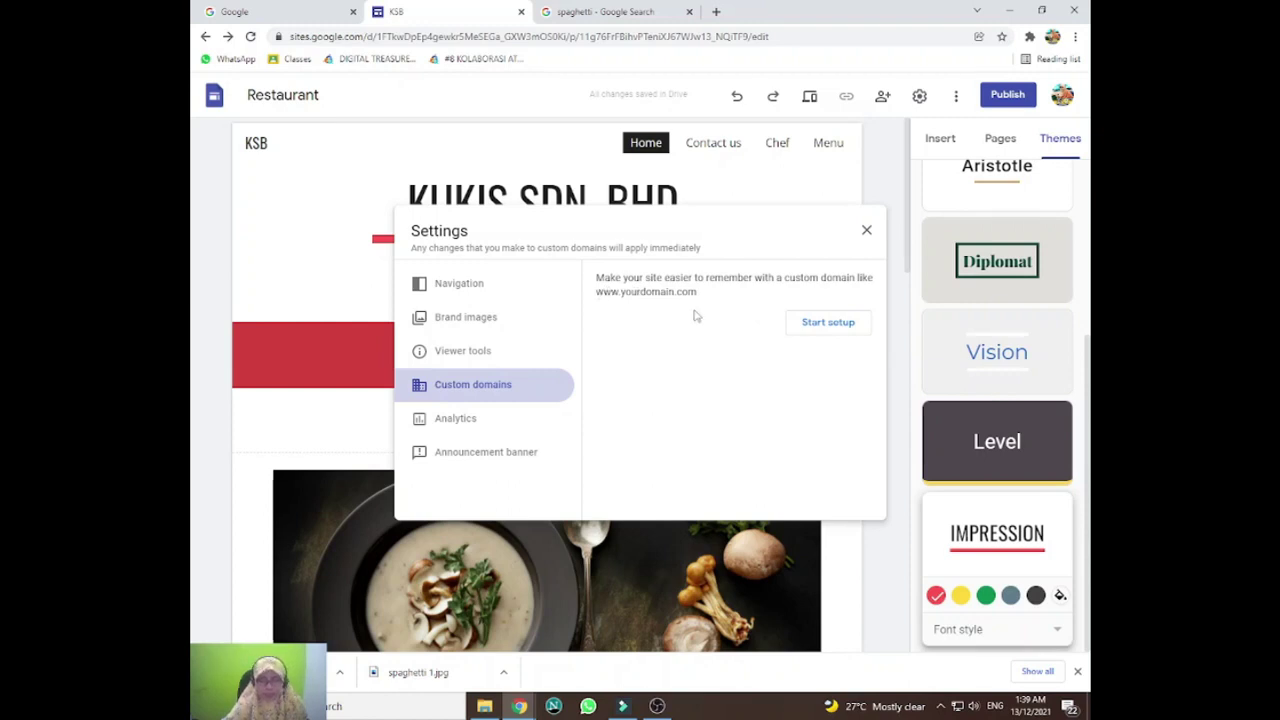
left_click(500, 424)
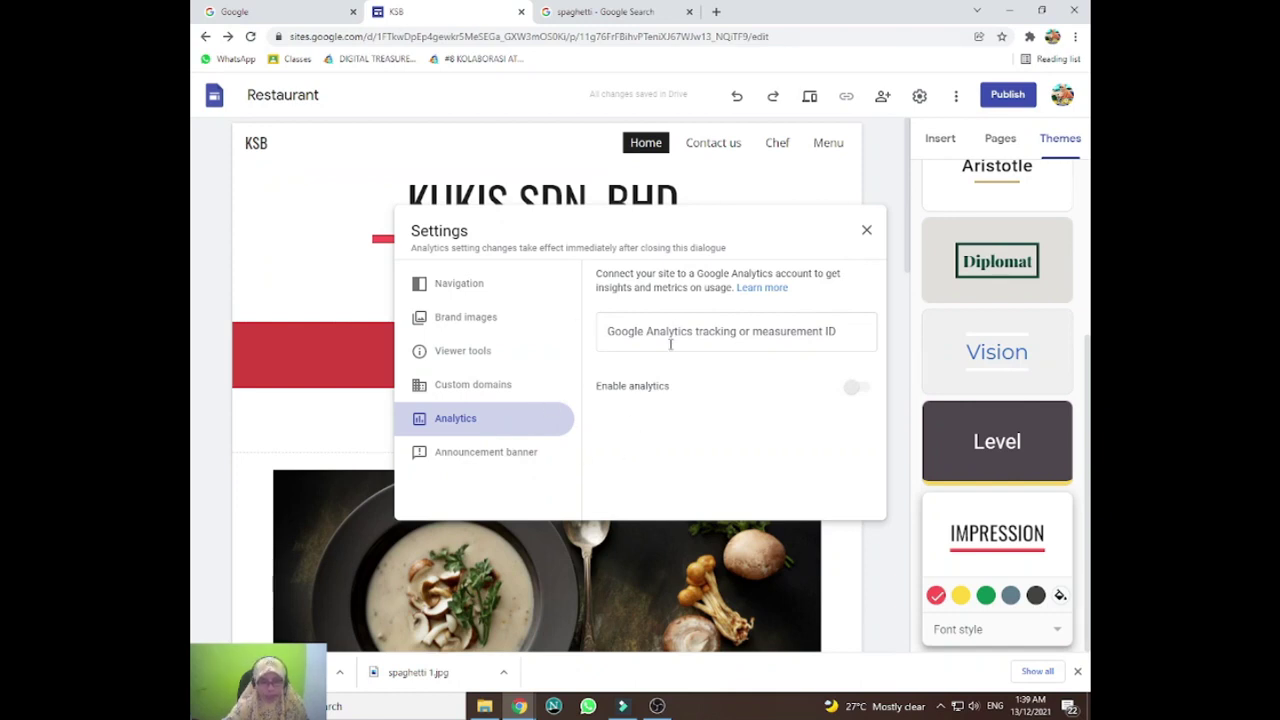
Show an announcement banner on the site with the message "Promosi 12.12 Less 10%" and close the settings.
left_click(510, 460)
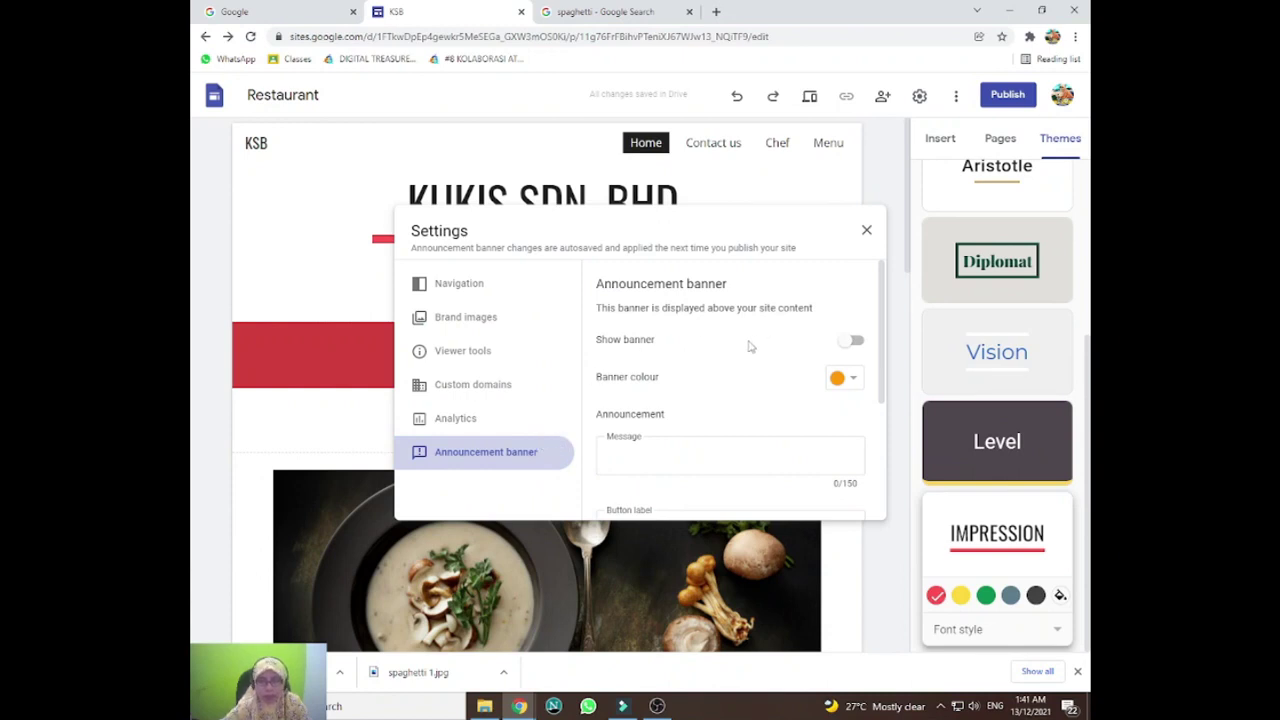
left_click(850, 341)
left_click(700, 456)
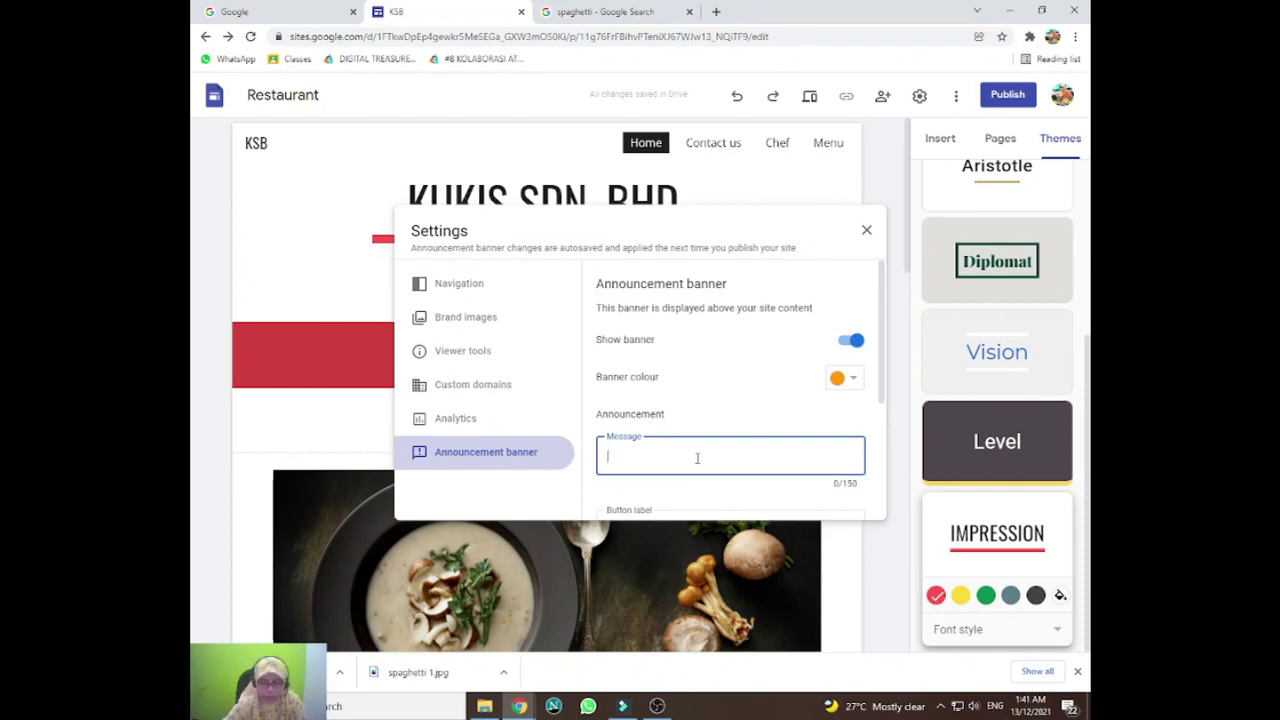
type("Promosi 12.12 Less 10%")
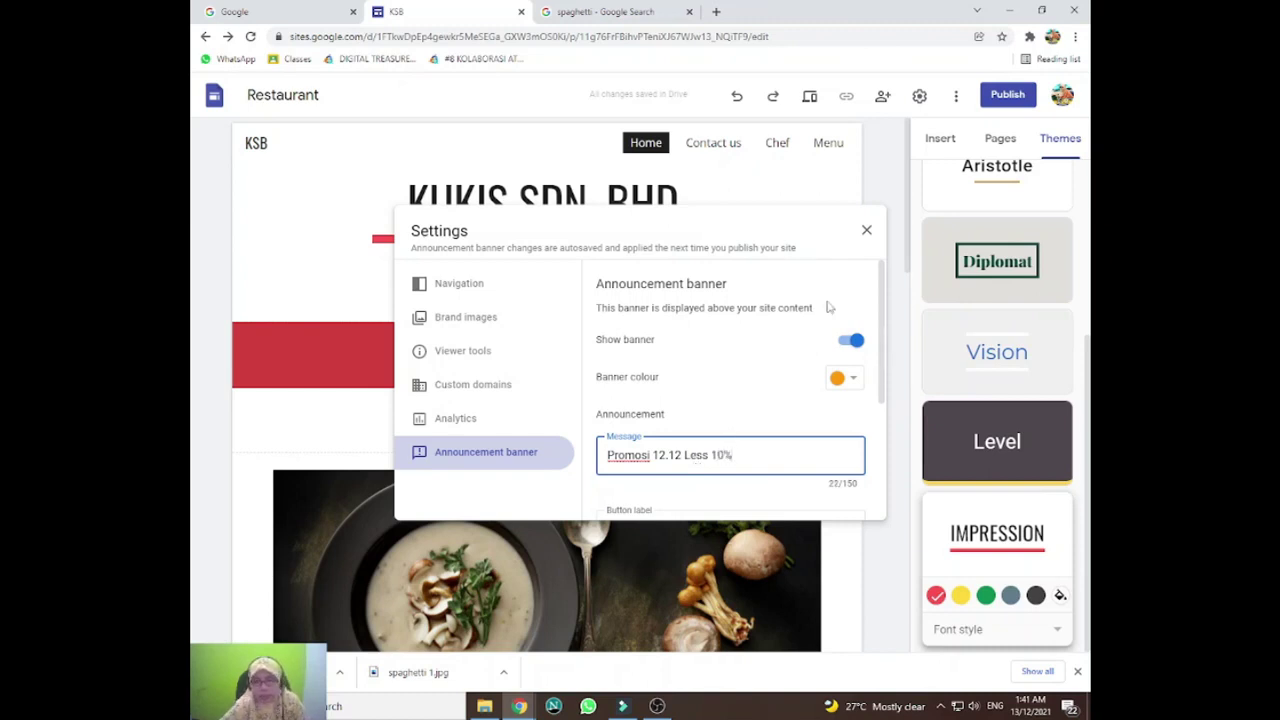
scroll(802, 384, "down", 2)
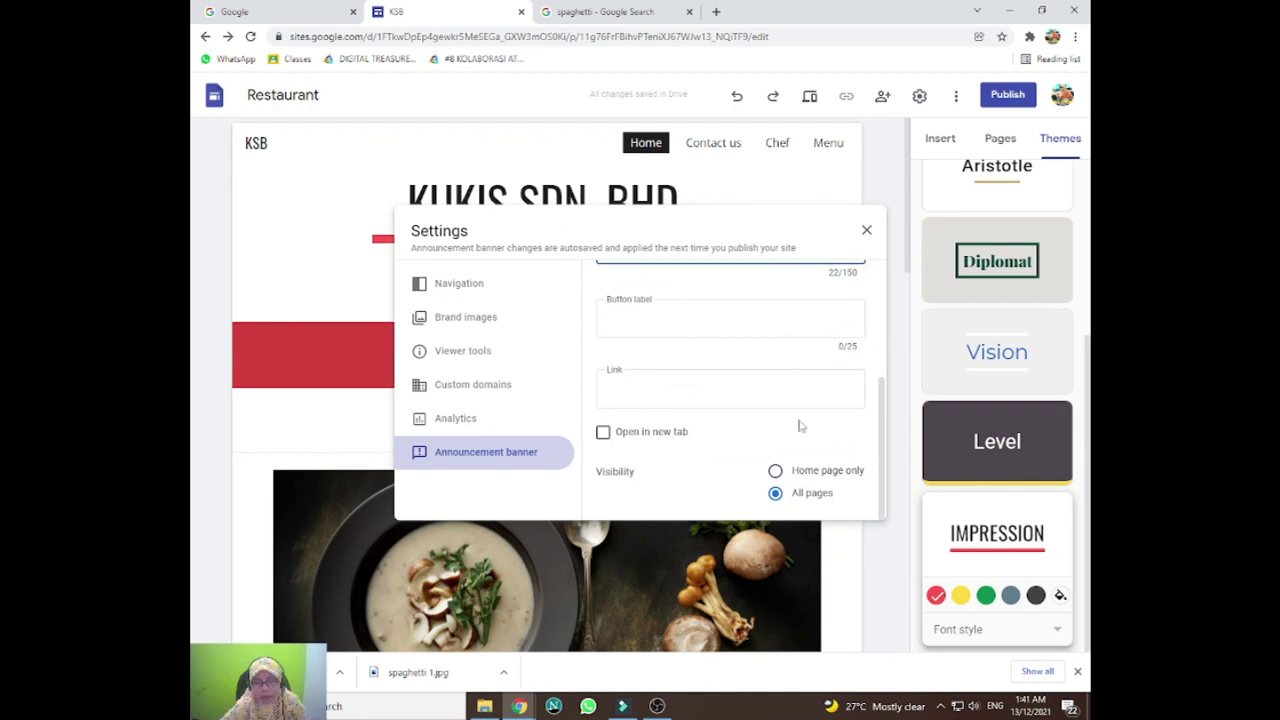
scroll(766, 446, "up", 3)
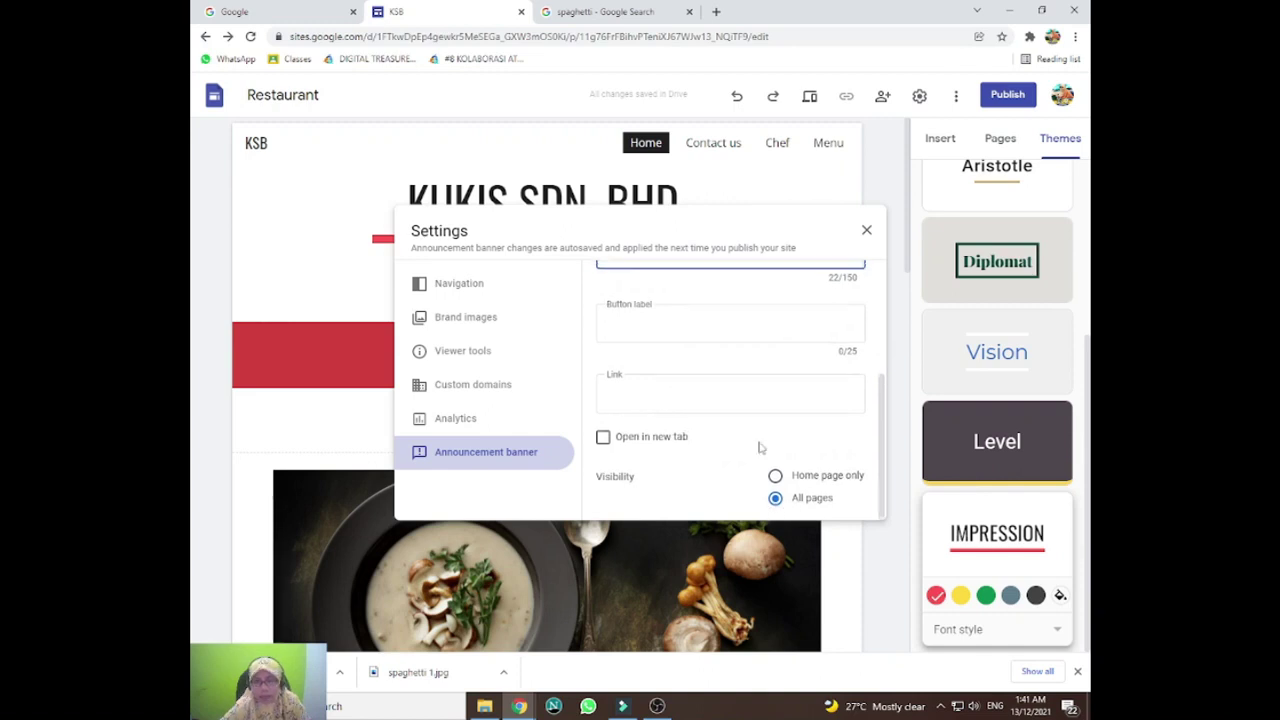
scroll(797, 368, "down", 3)
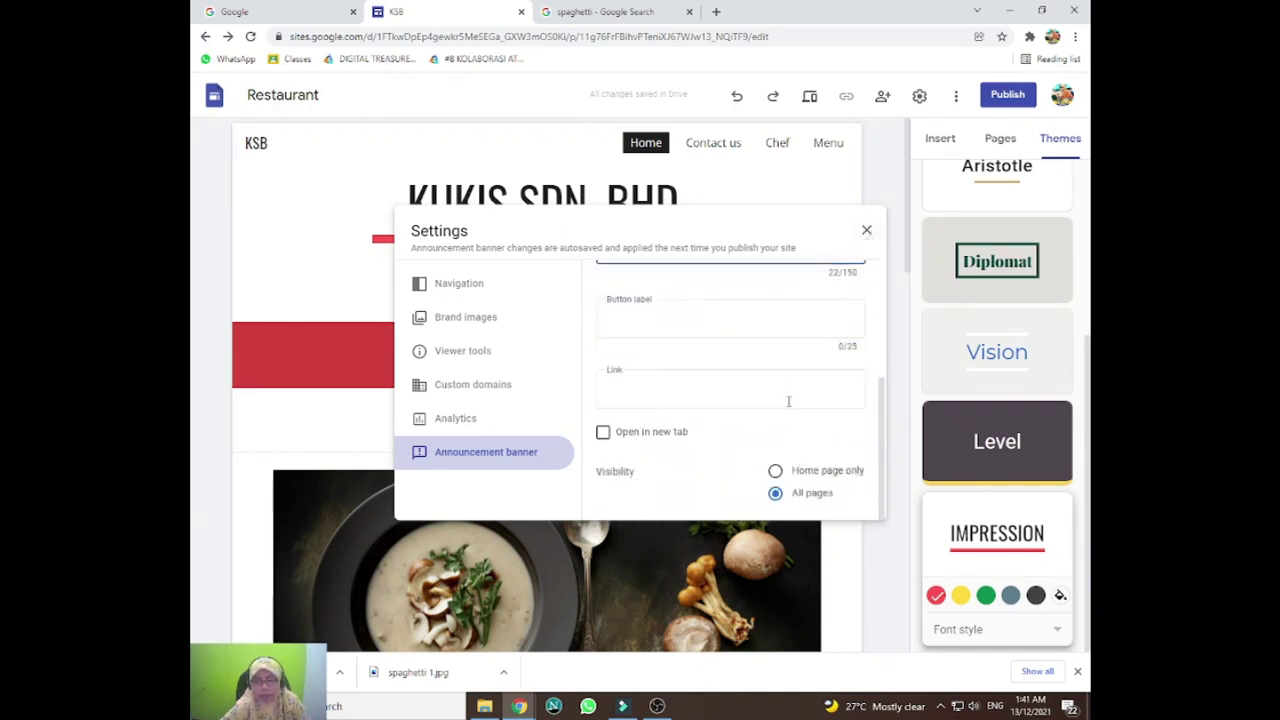
left_click(866, 230)
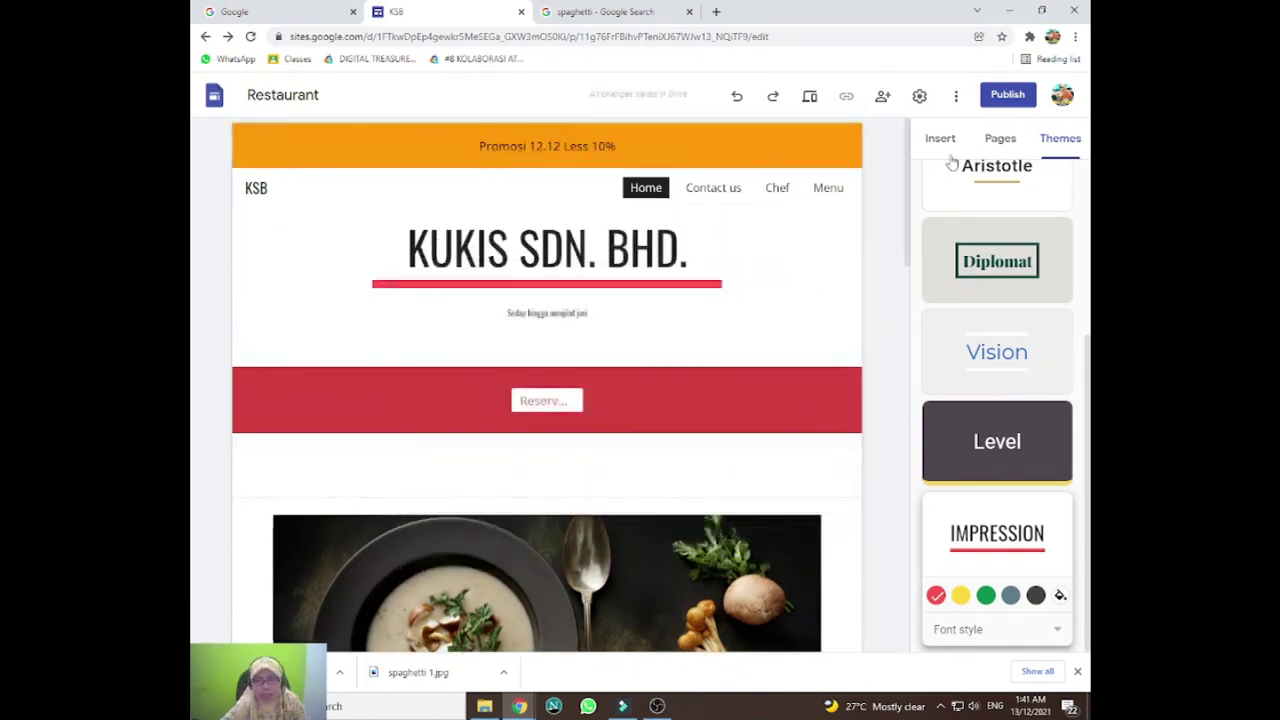
Preview the site's Home, Contact us and Chef pages and return to editing.
left_click(809, 97)
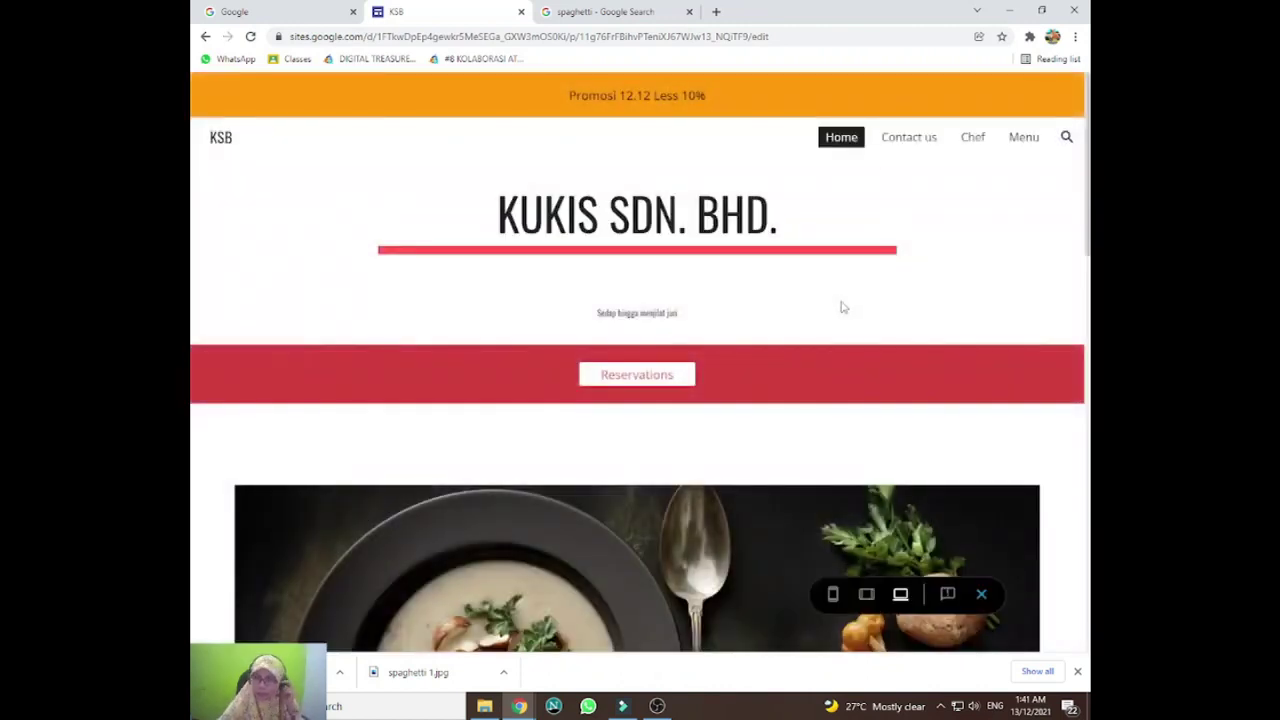
left_click(902, 142)
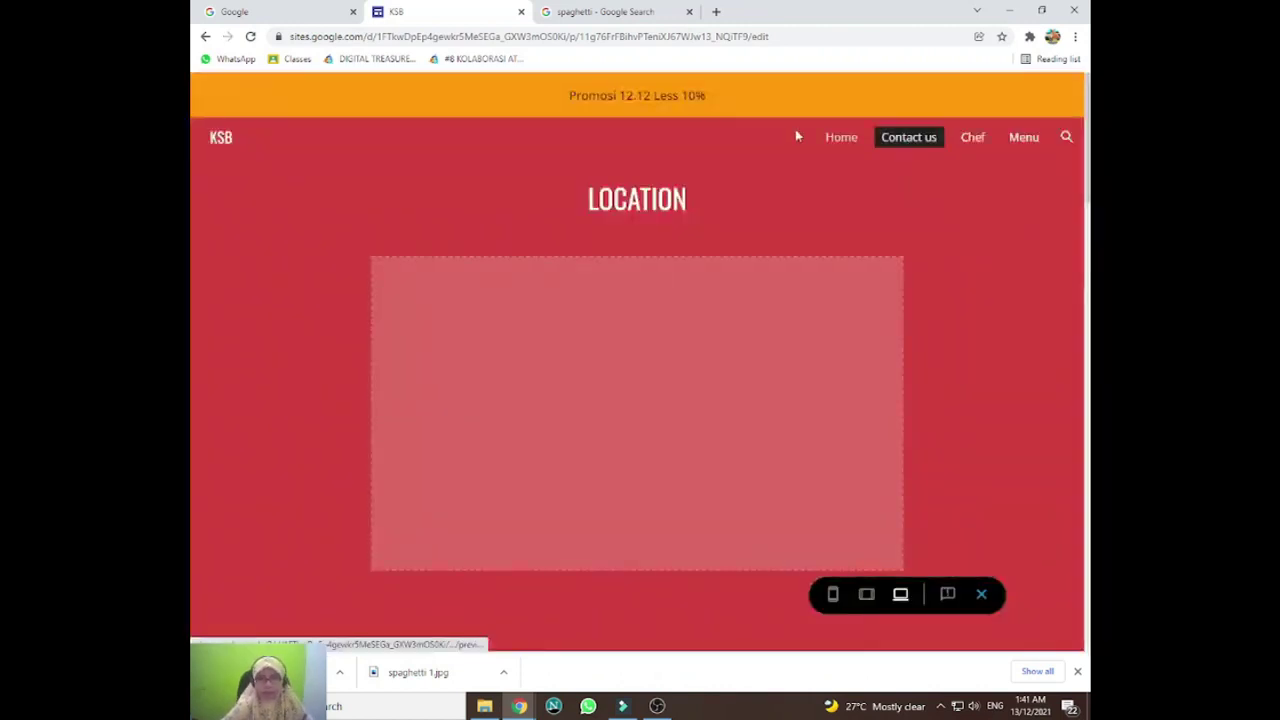
left_click(969, 140)
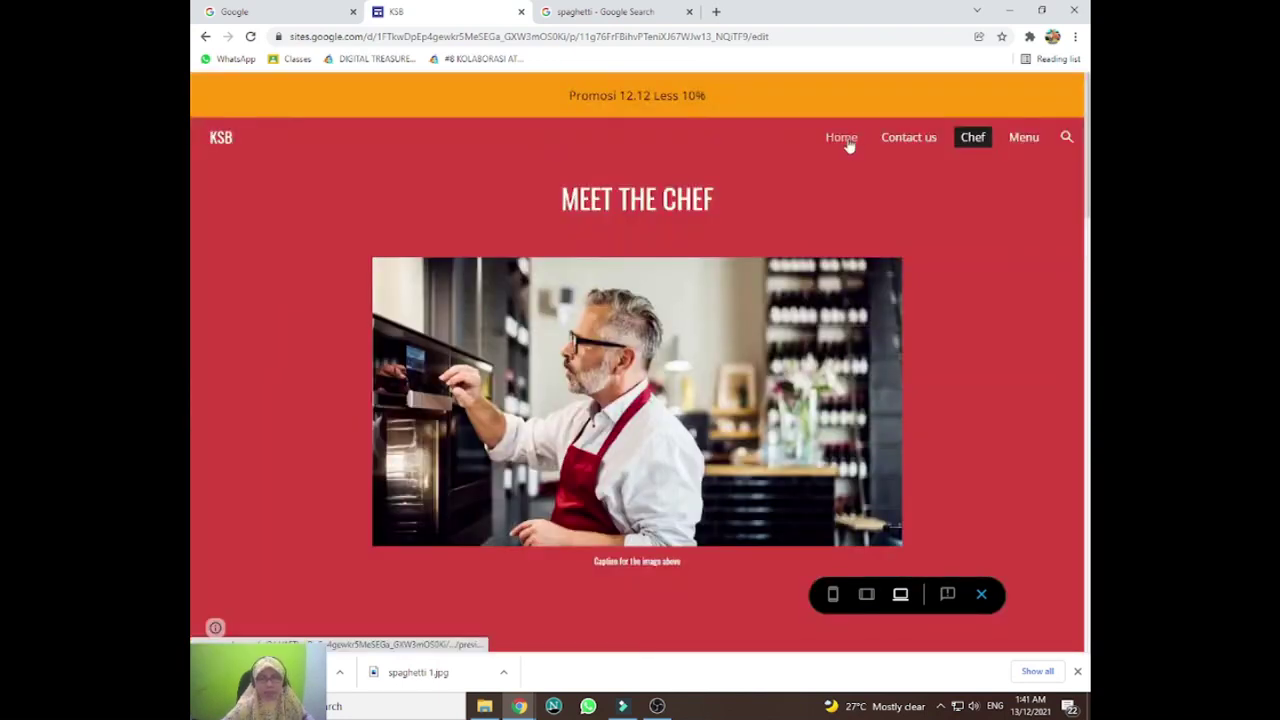
left_click(841, 138)
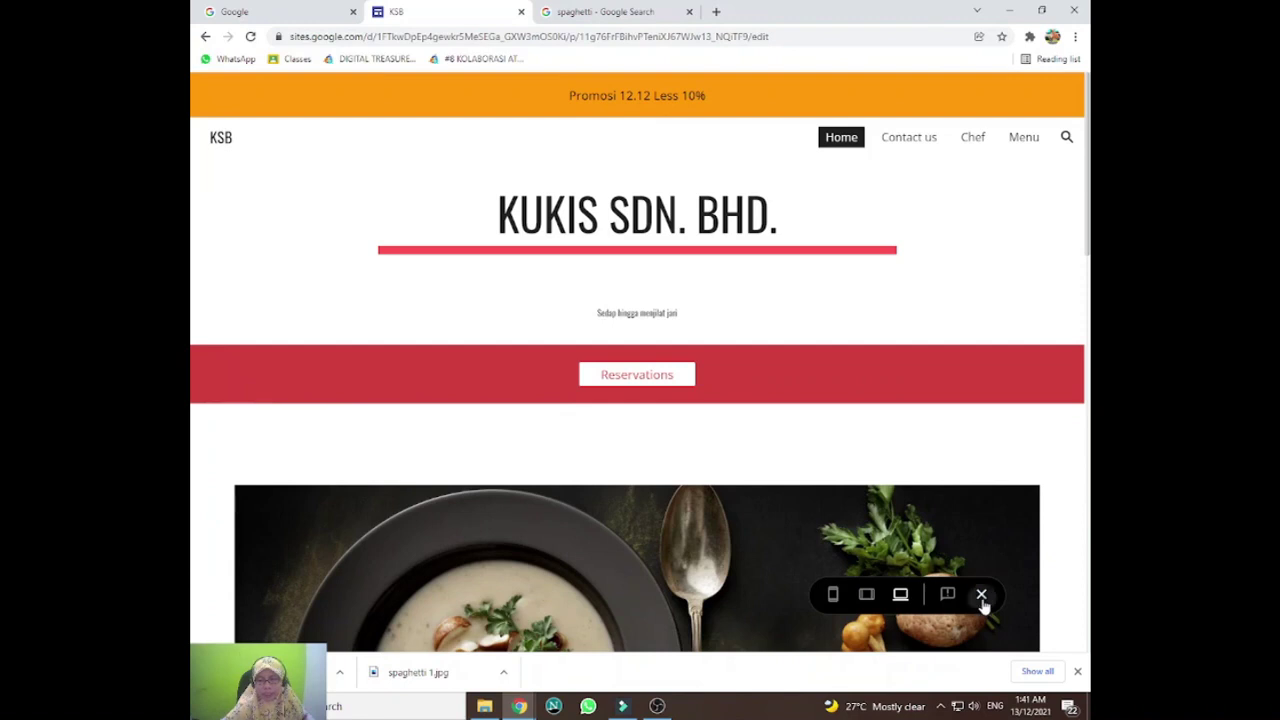
left_click(981, 594)
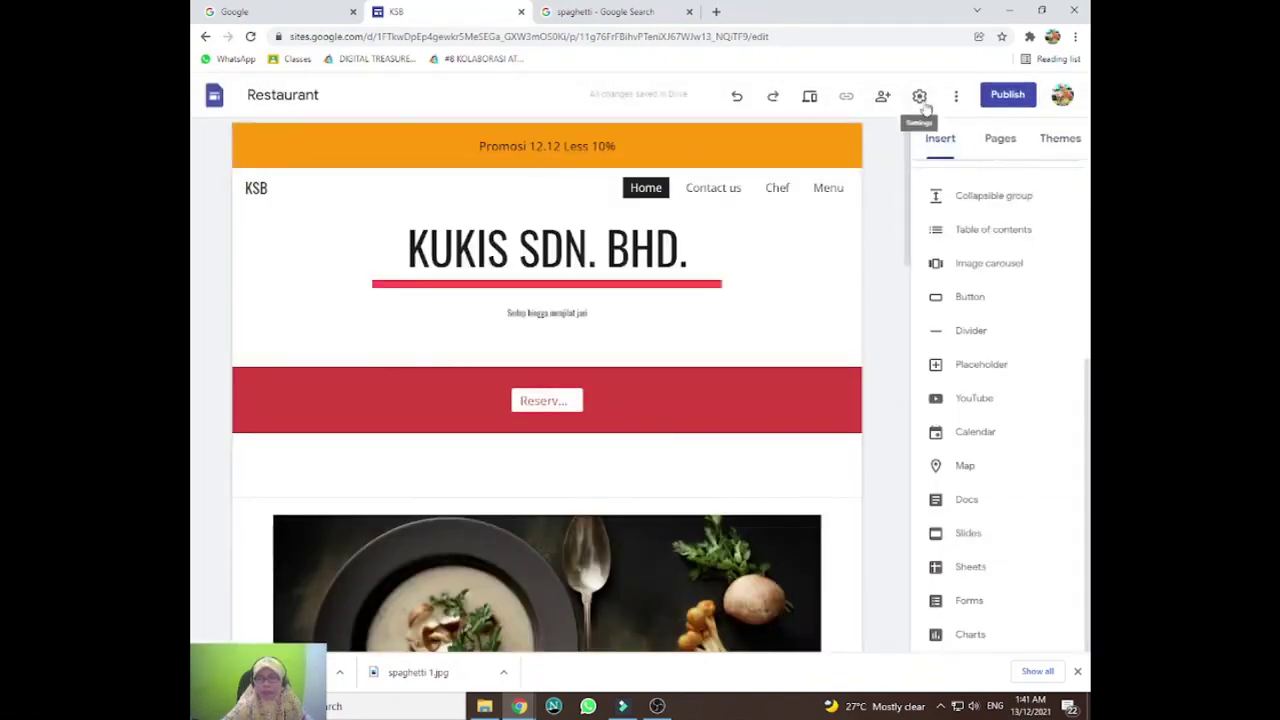
Publish the site to the web with the web address kukissb.
left_click(1003, 95)
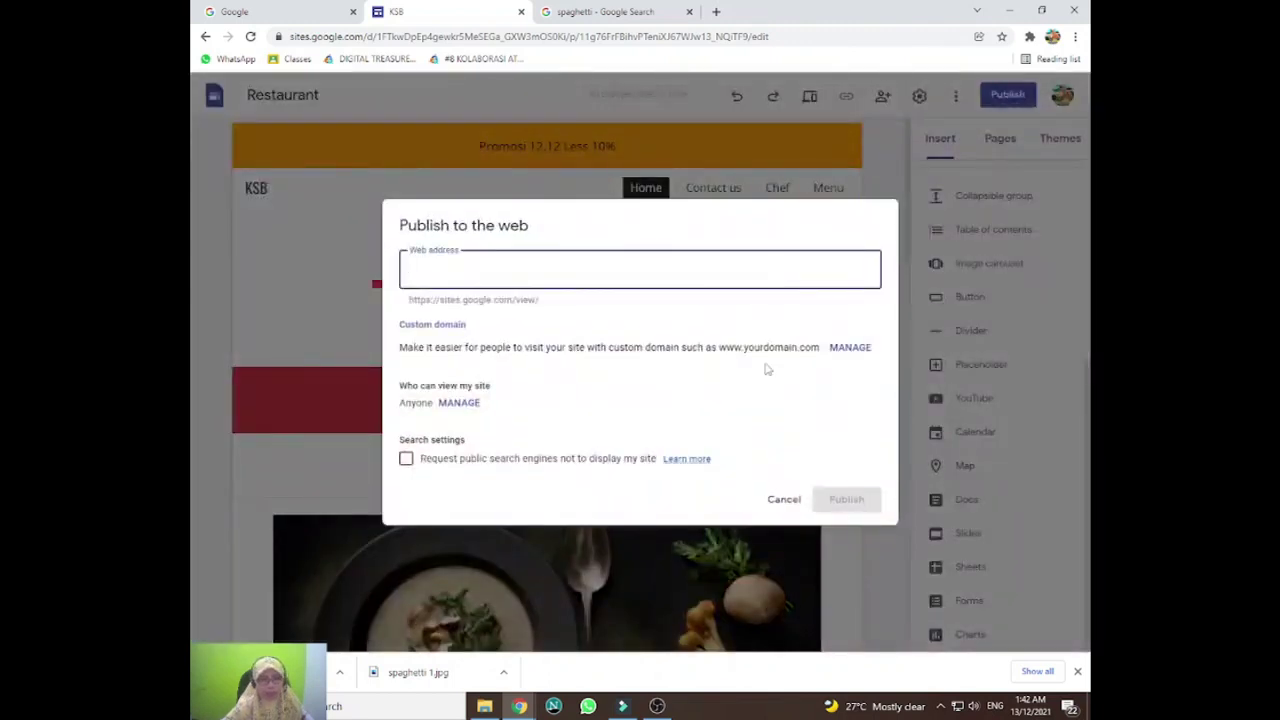
left_click(651, 256)
type("kuk")
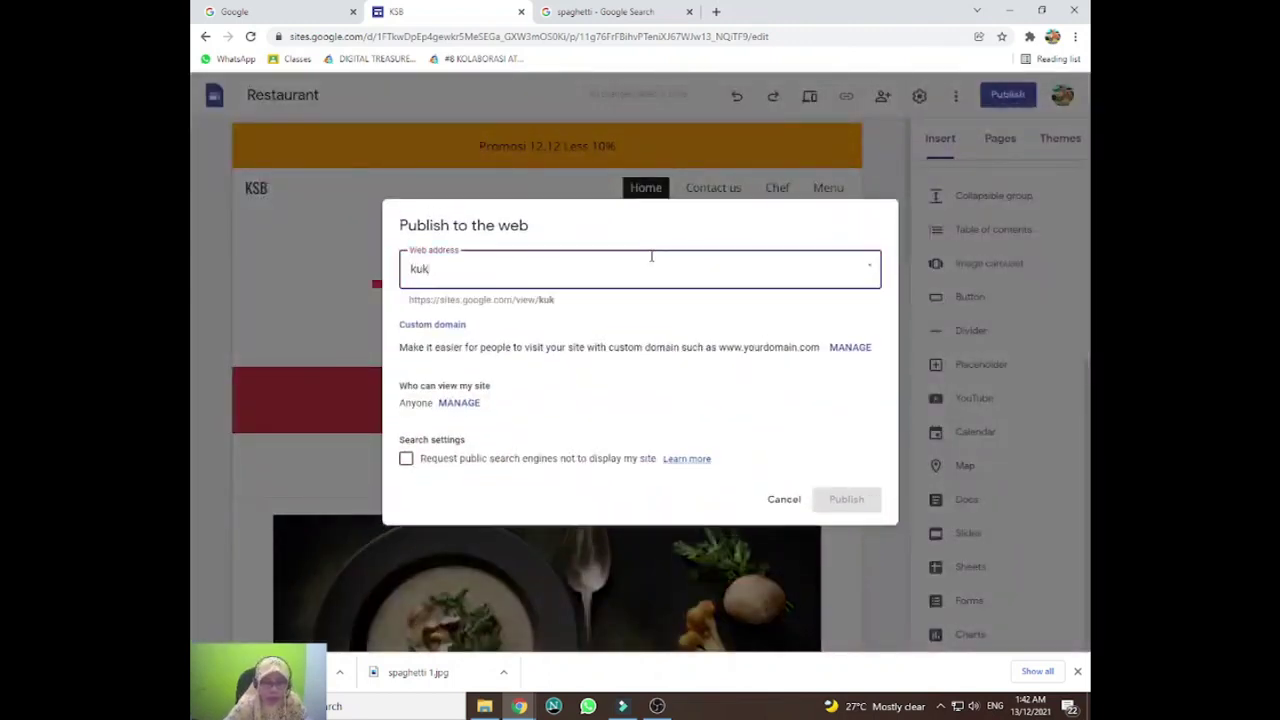
type("issb")
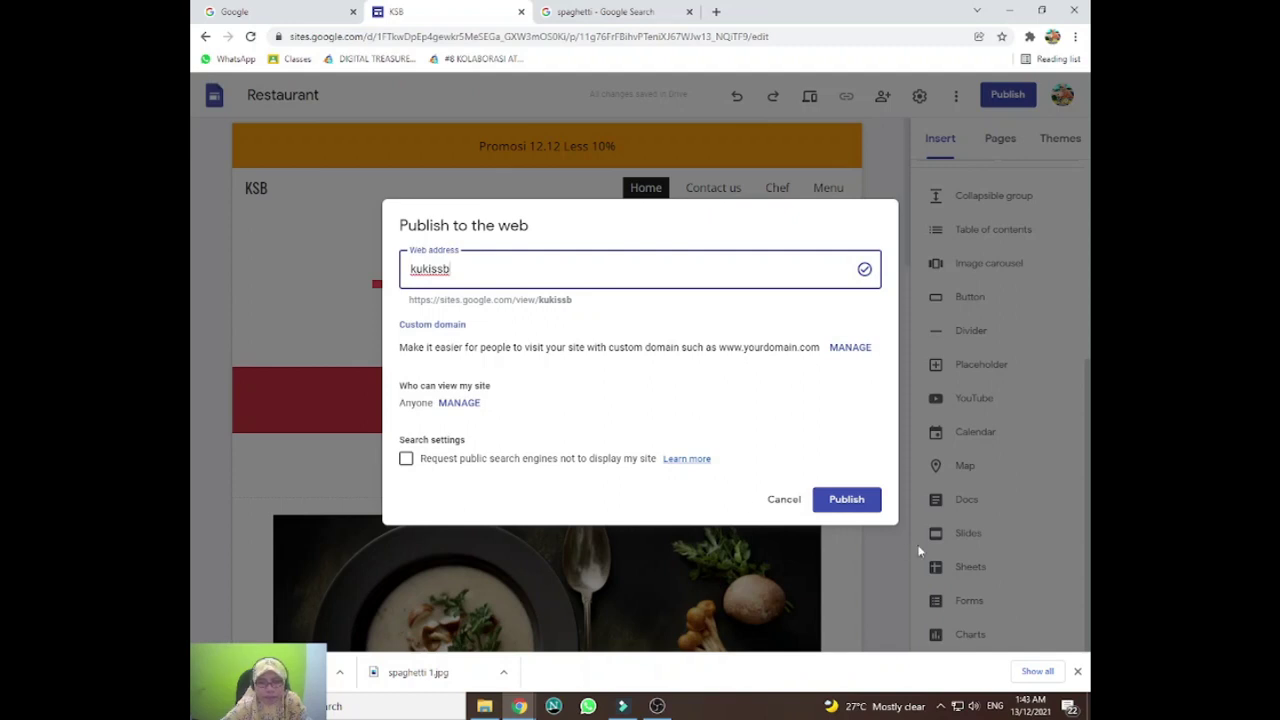
left_click(860, 498)
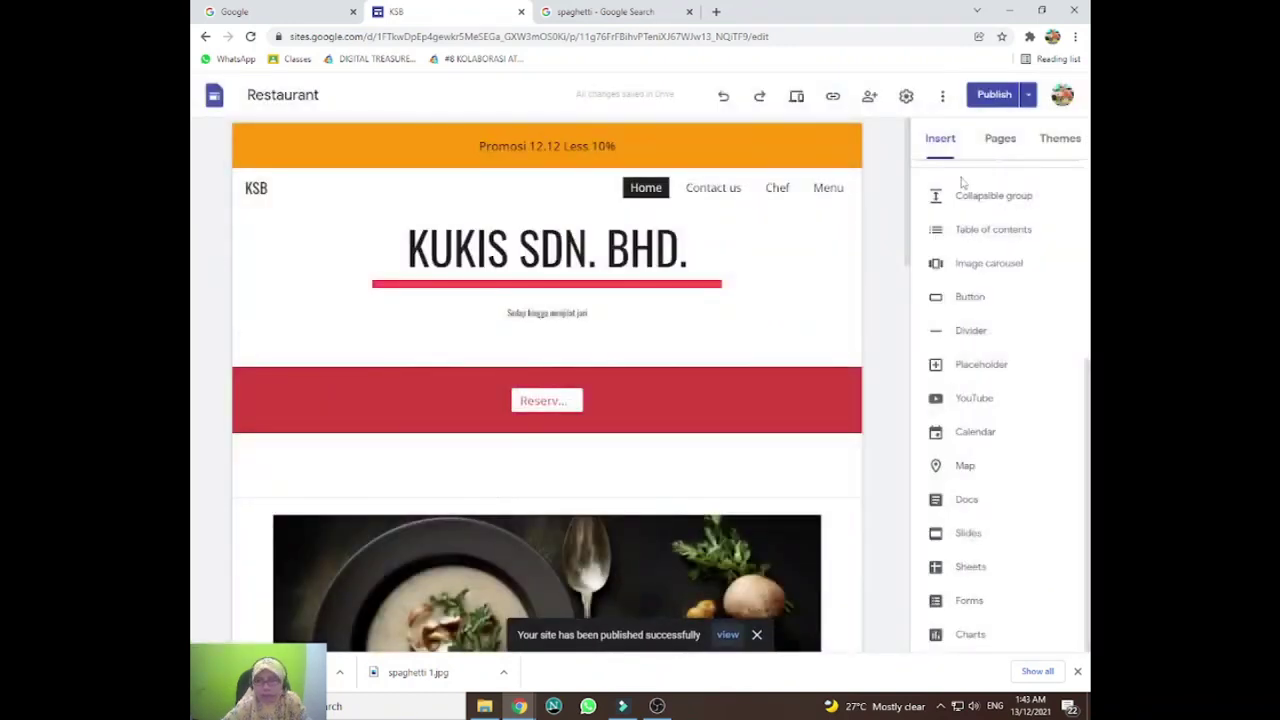
View the published site's home page and return to the site editor.
left_click(1027, 96)
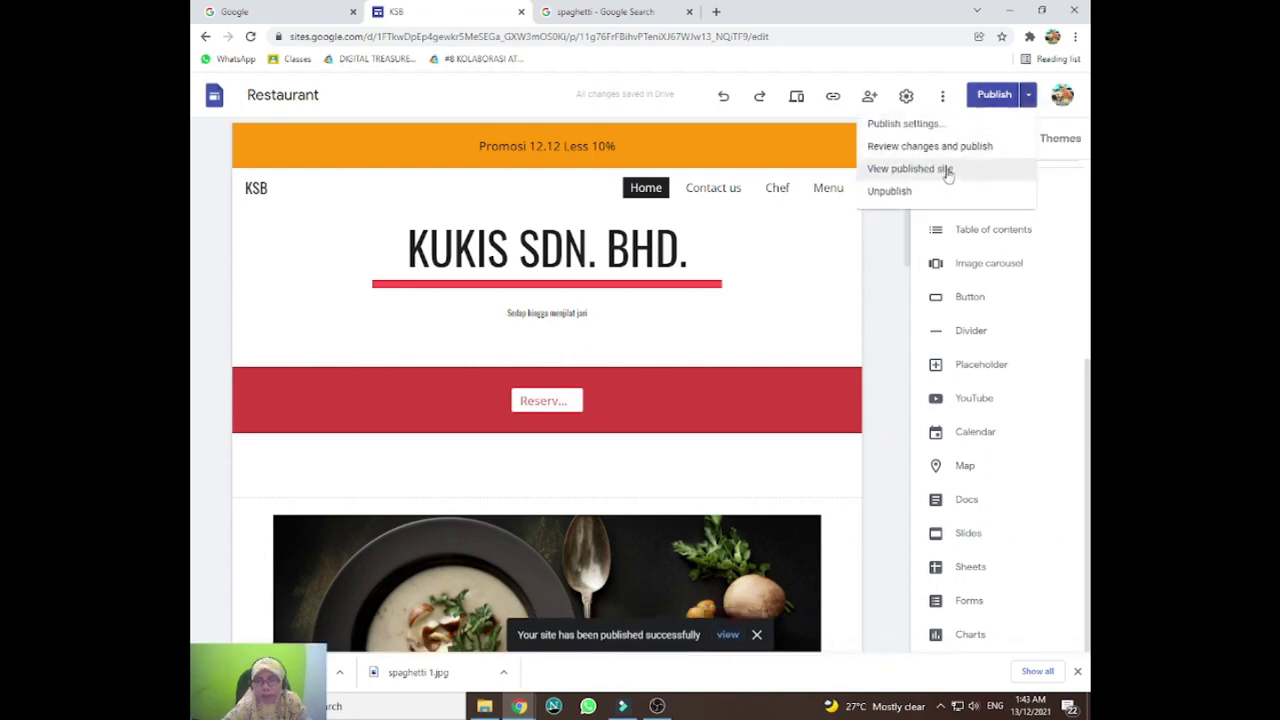
left_click(910, 169)
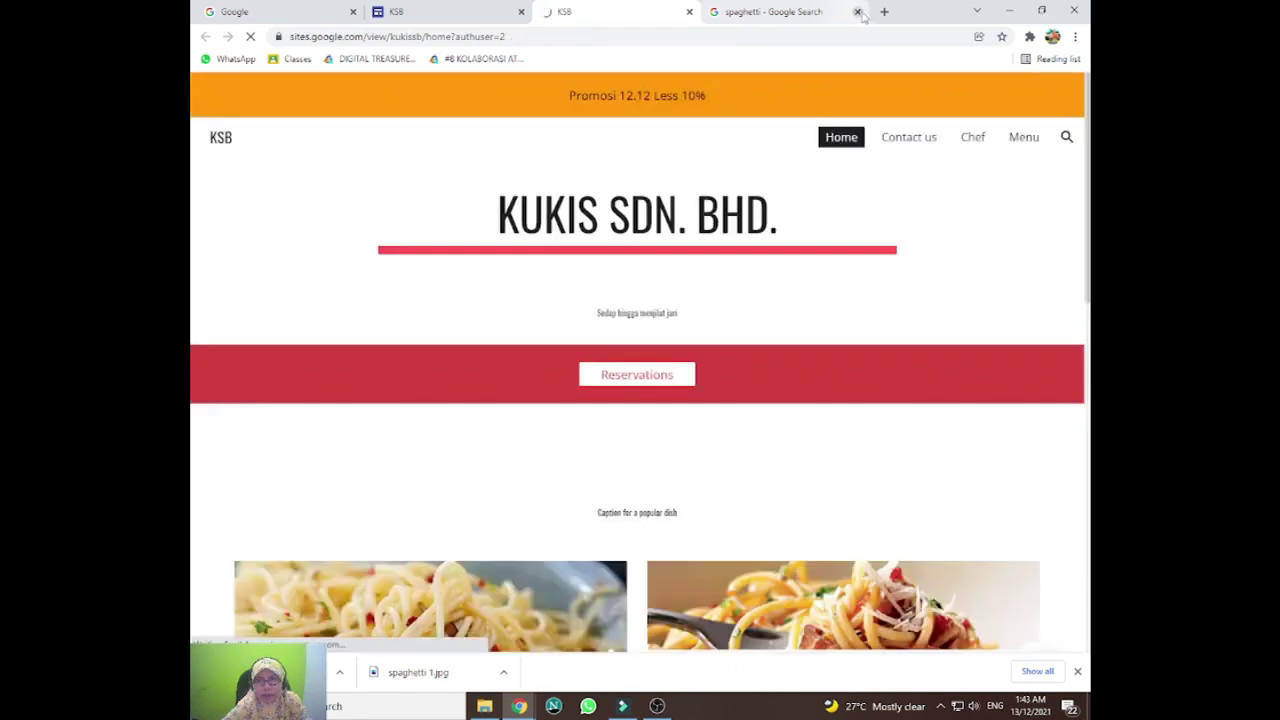
scroll(786, 380, "down", 2)
scroll(786, 380, "up", 2)
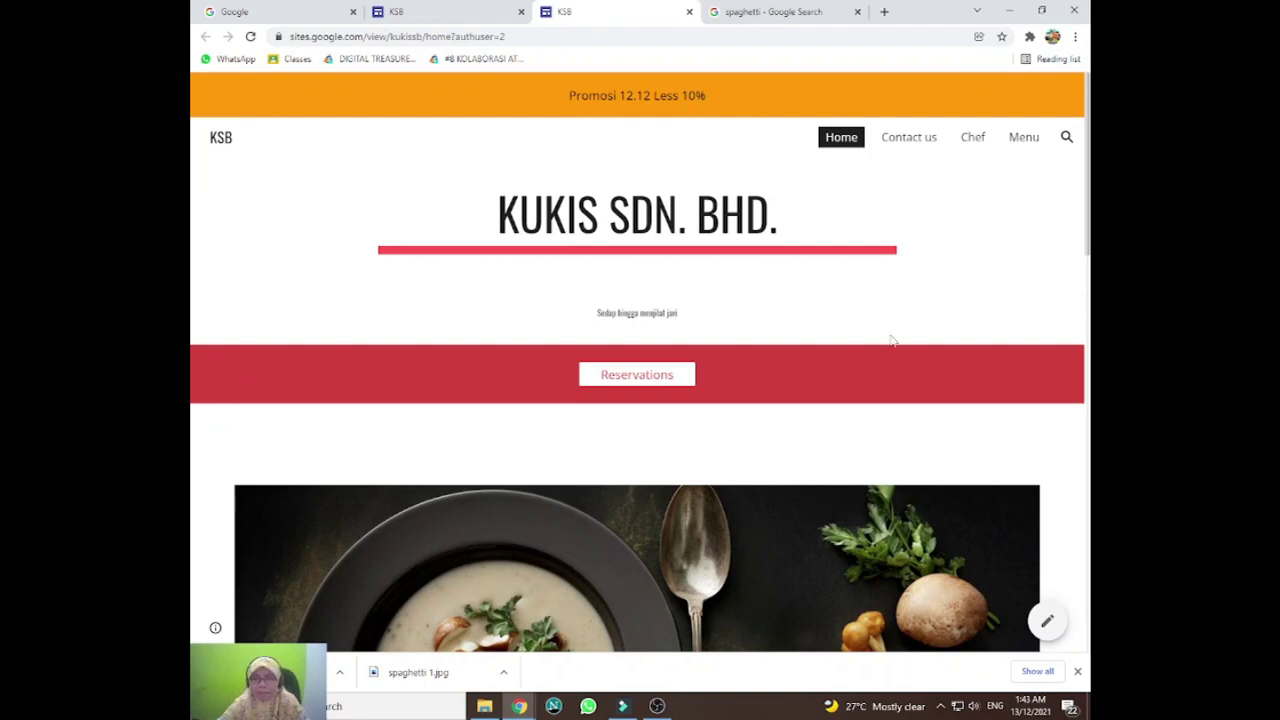
key("ctrl+Page_Up")
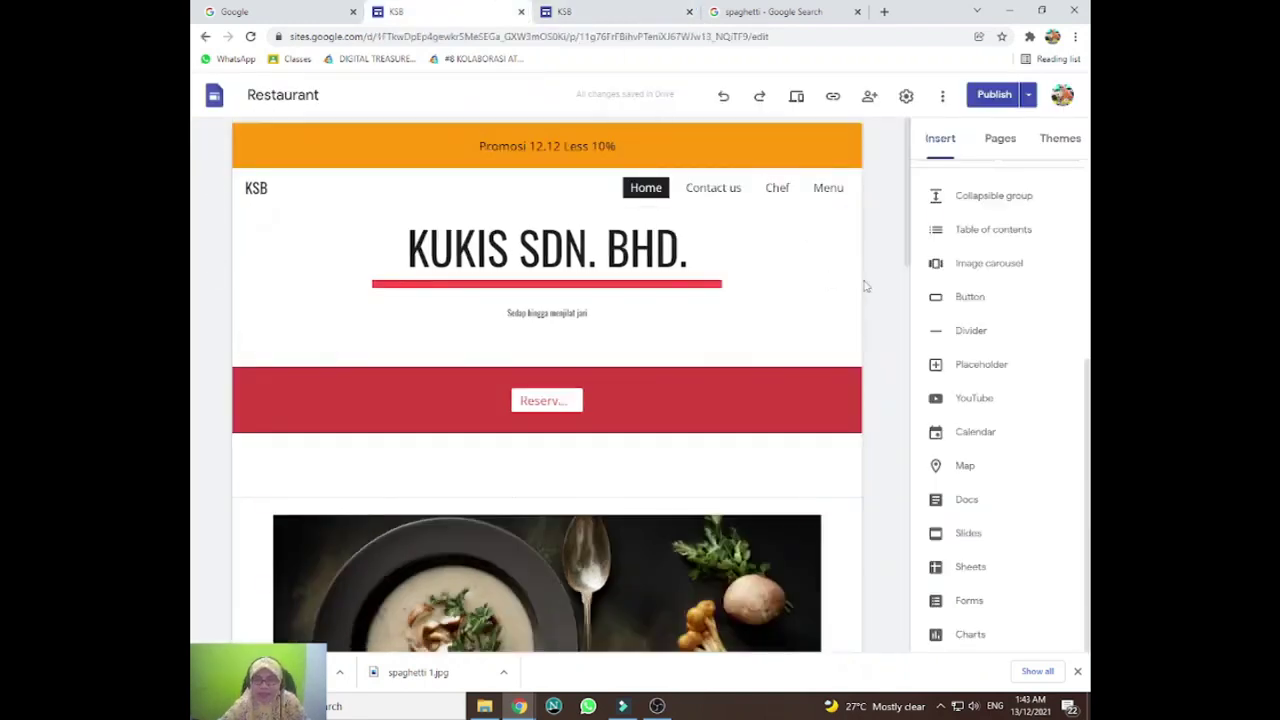